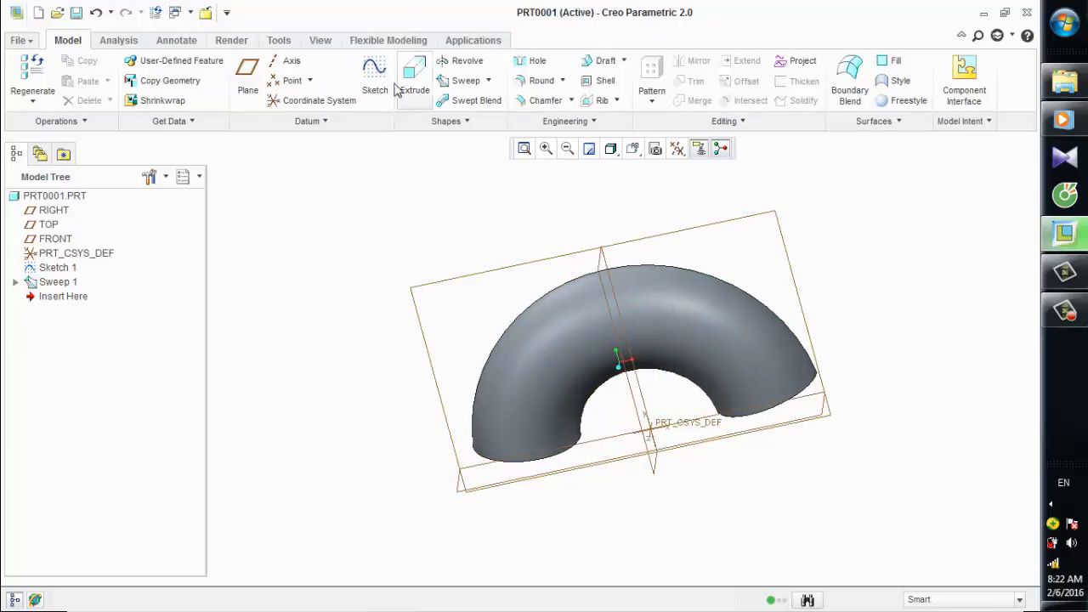
Create a datum plane offset 300 from the FRONT plane.
left_click(248, 75)
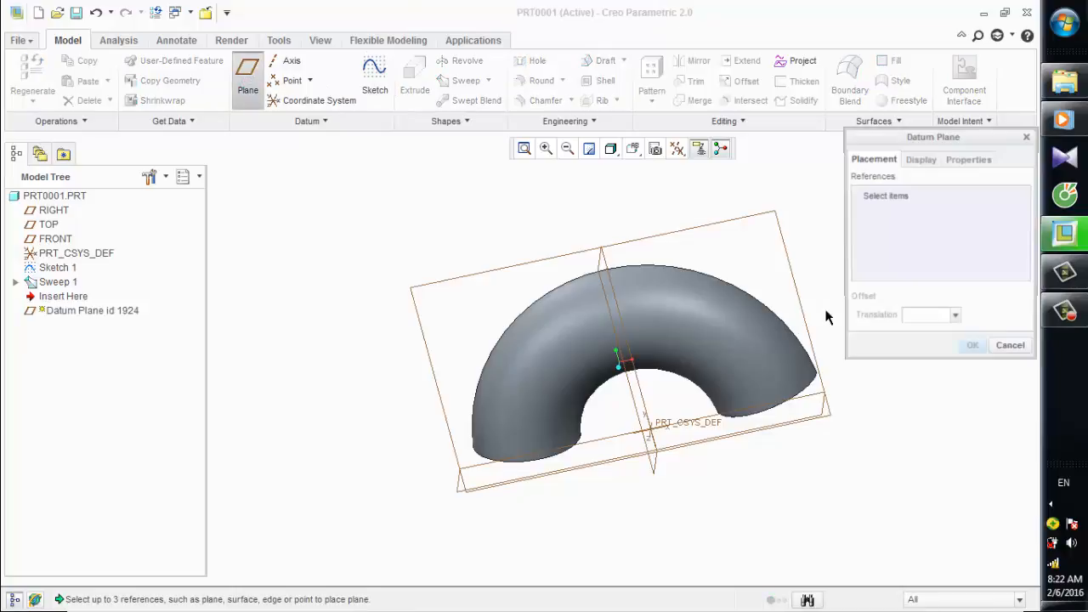
left_click(782, 228)
middle_click_drag(952, 427, 867, 455)
left_click(972, 349)
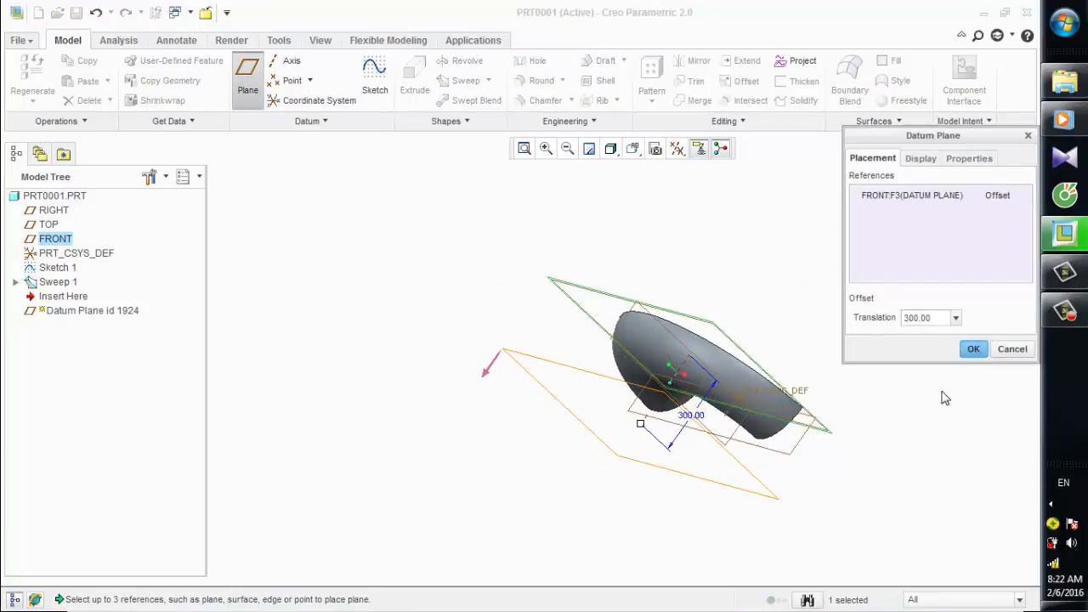
Start a sketch on the new offset datum plane and orient the sketch plane parallel to the screen.
middle_click_drag(797, 342, 817, 335)
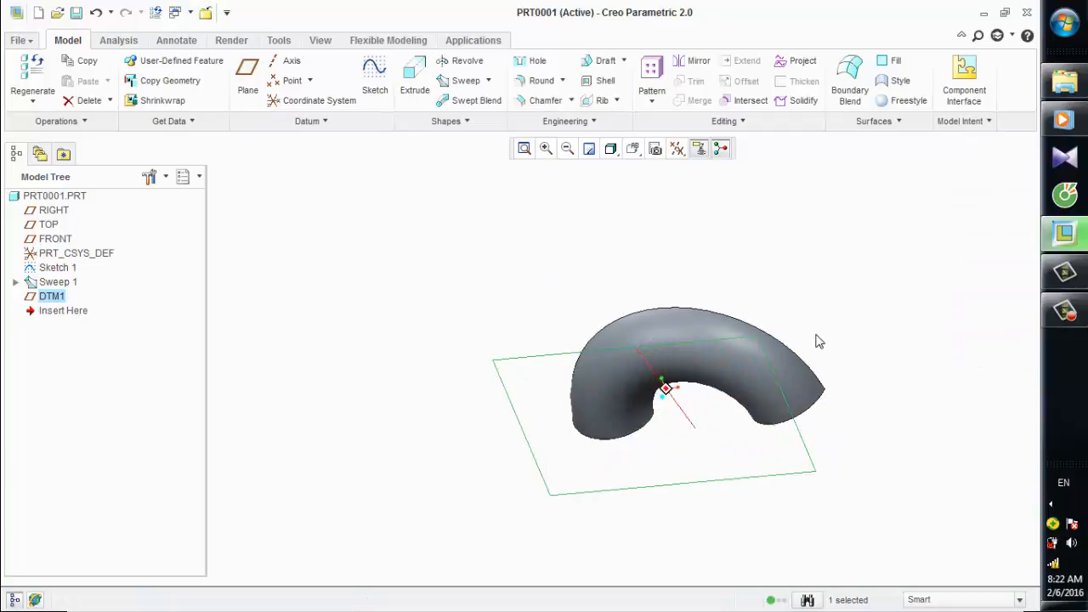
left_click(372, 74)
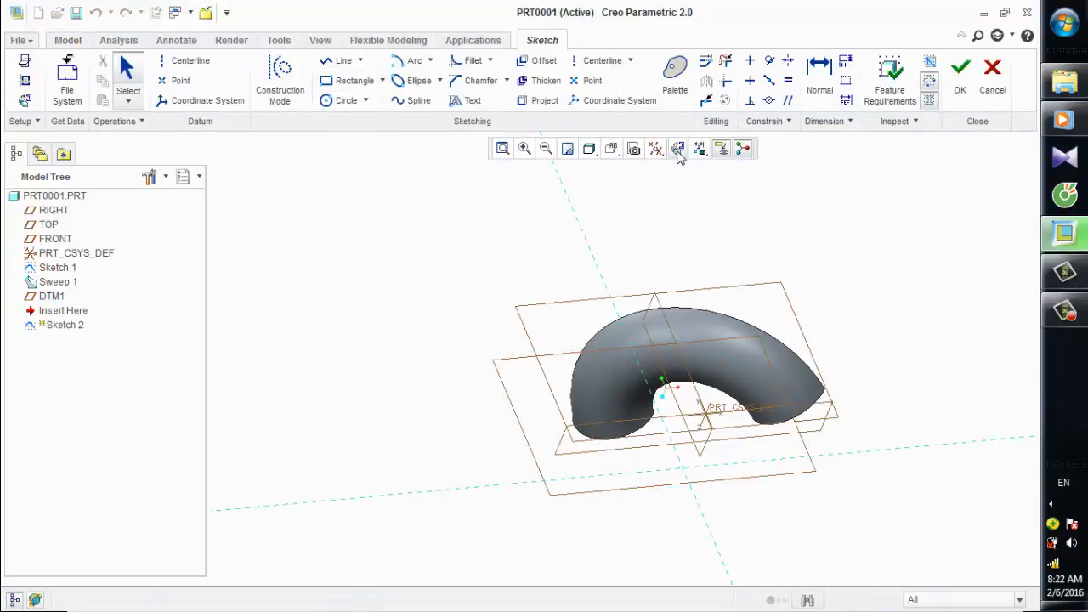
left_click(678, 148)
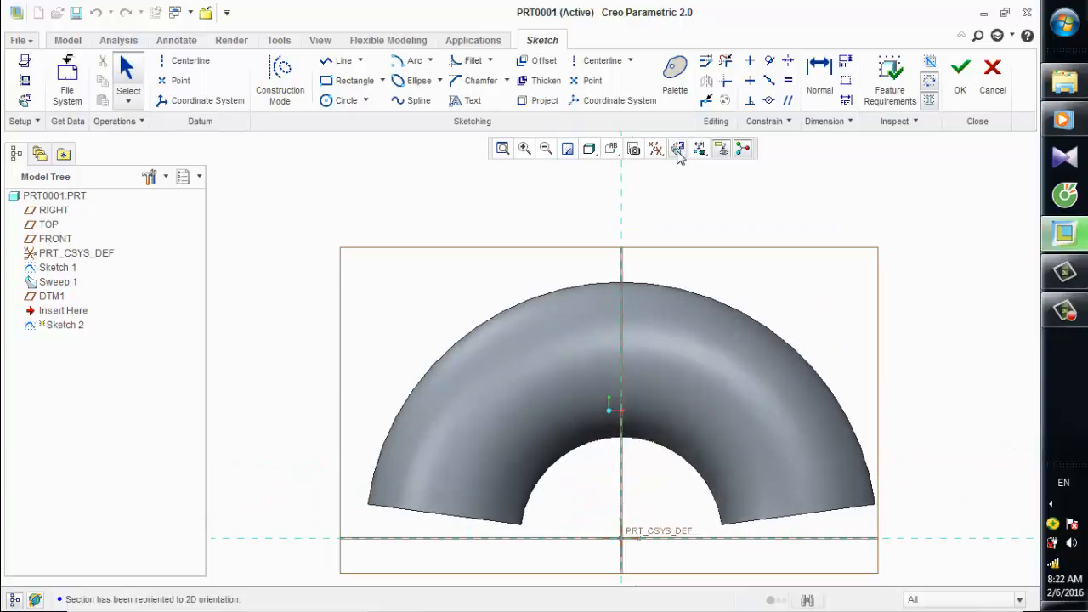
Project the bent pipe's sweep trajectory arc into the sketch as a single edge.
left_click(543, 101)
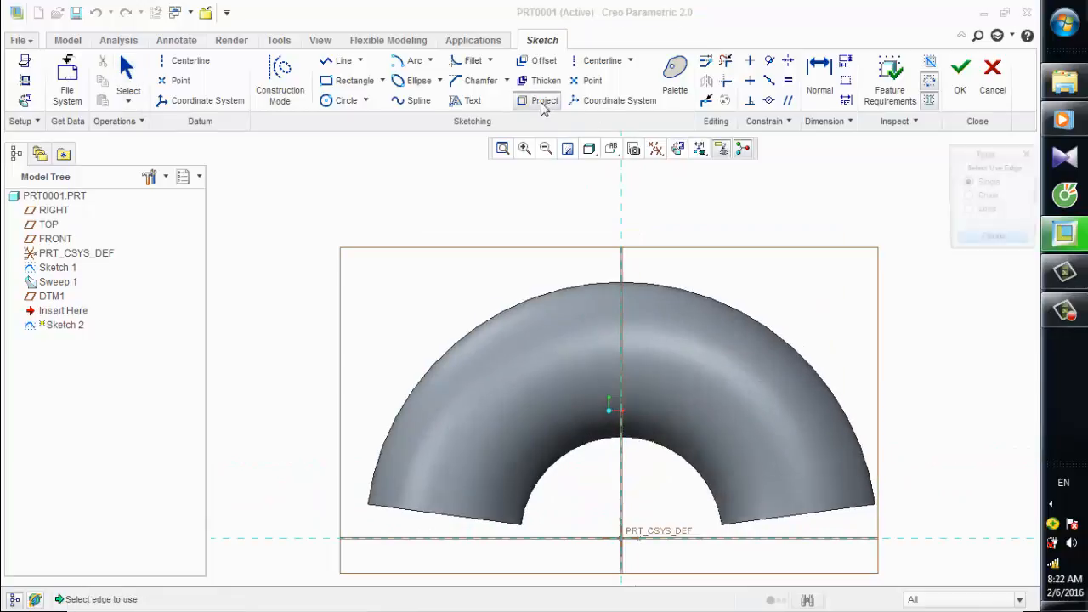
left_click(566, 377)
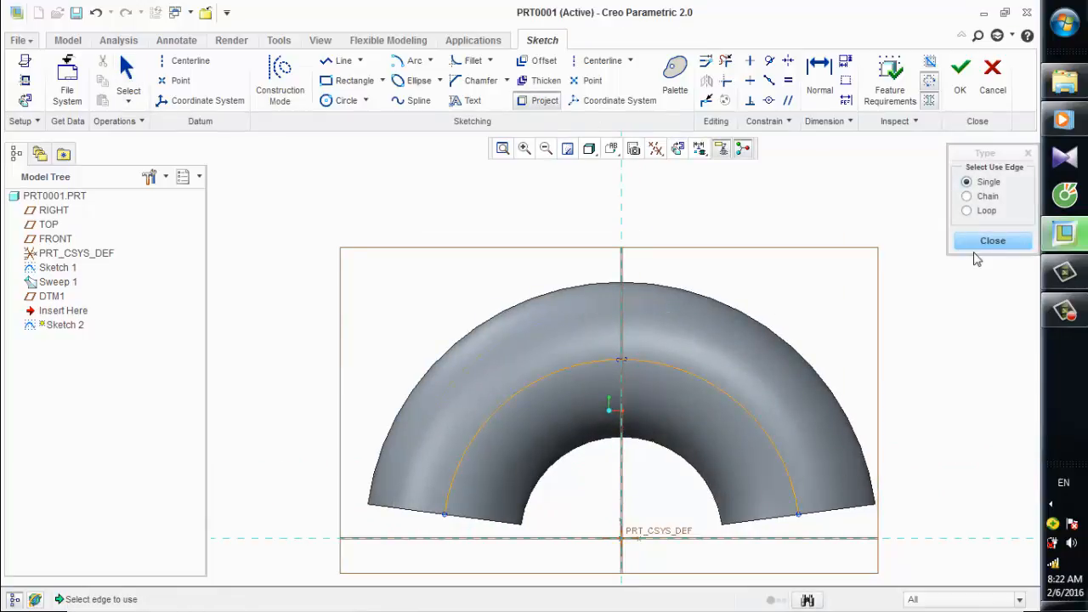
left_click(991, 241)
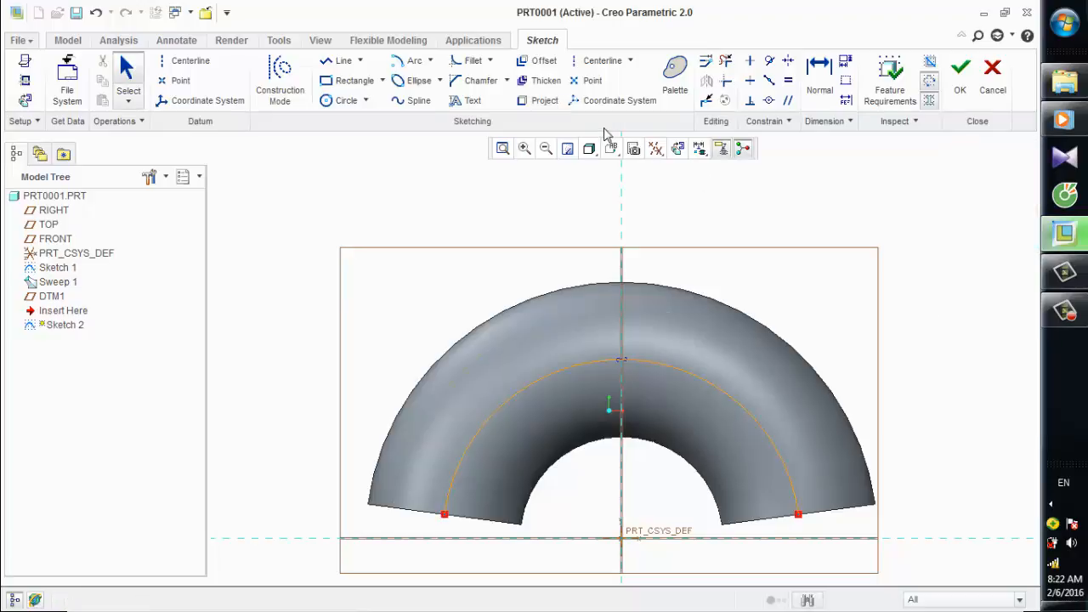
scroll(328, 221, "up", 2)
scroll(487, 201, "down", 1)
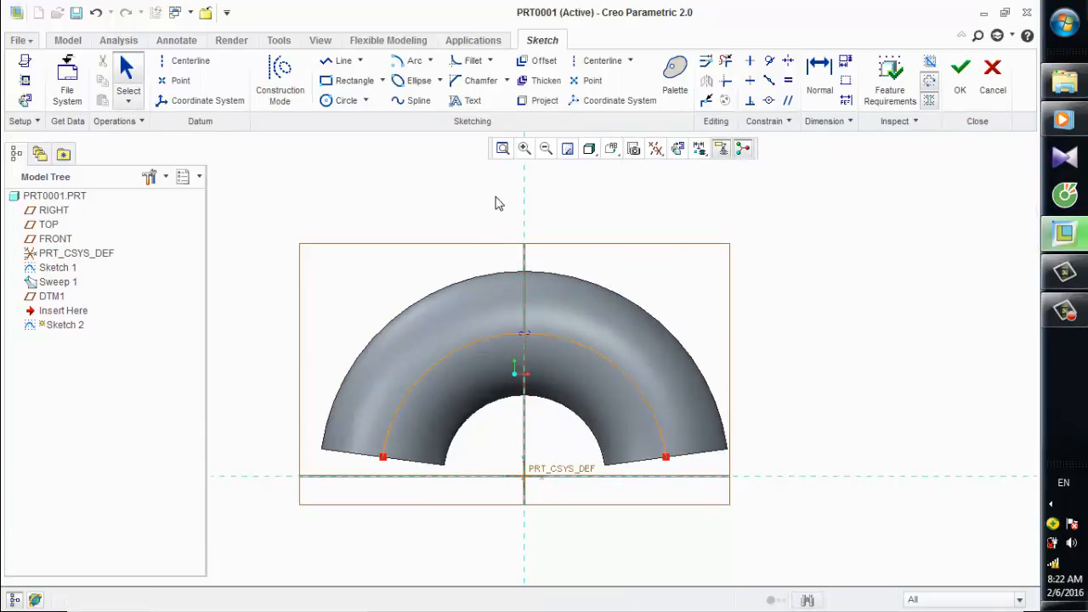
Place a vertical text height line about 92 long on the vertical reference, starting just above the projected arc.
left_click(463, 102)
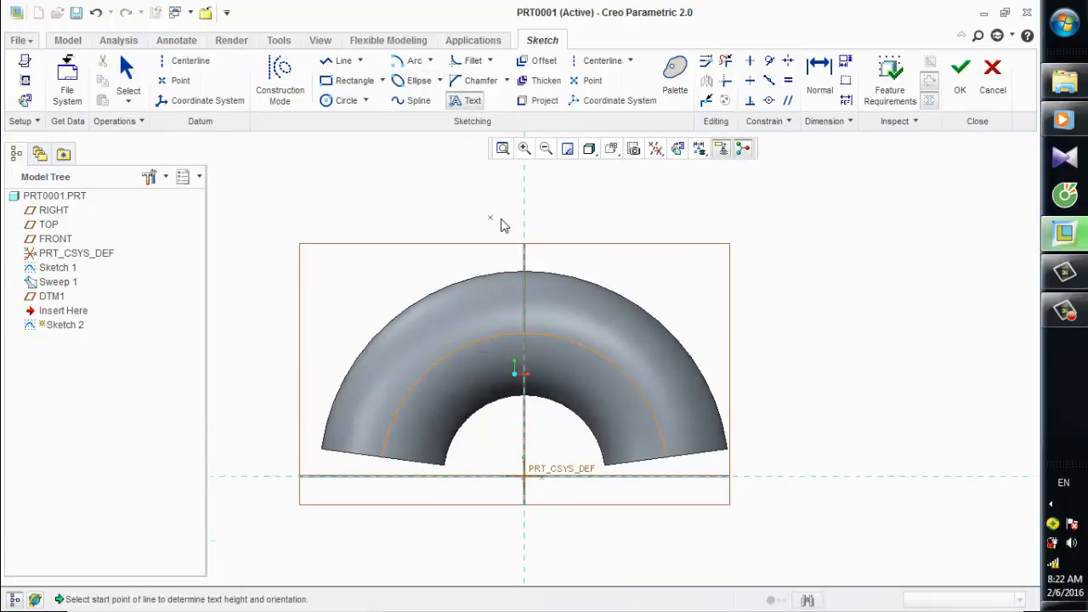
scroll(501, 223, "down", 2)
left_click(537, 386)
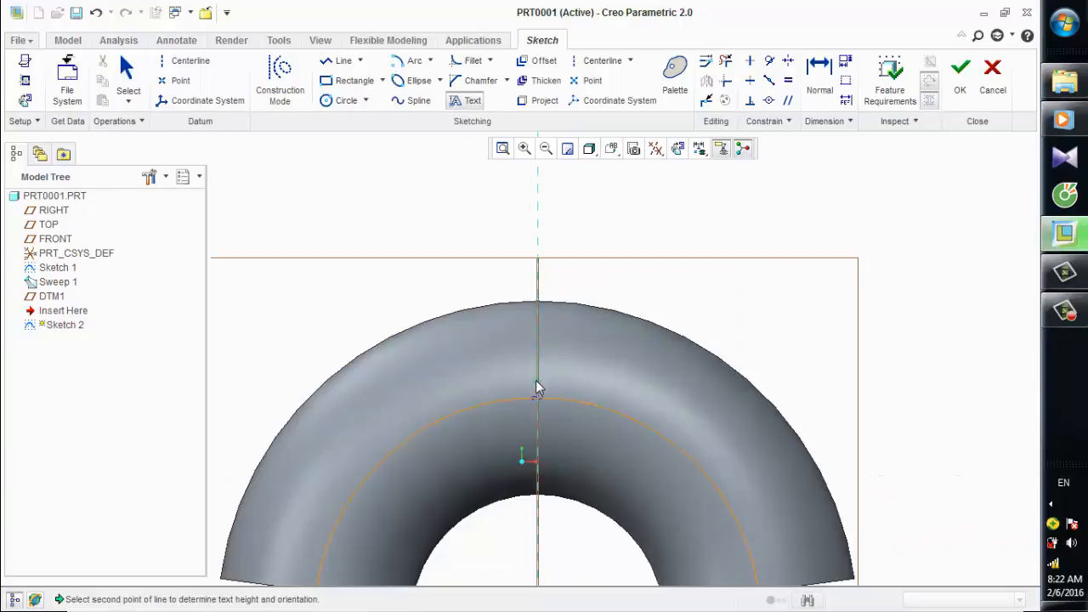
left_click(542, 329)
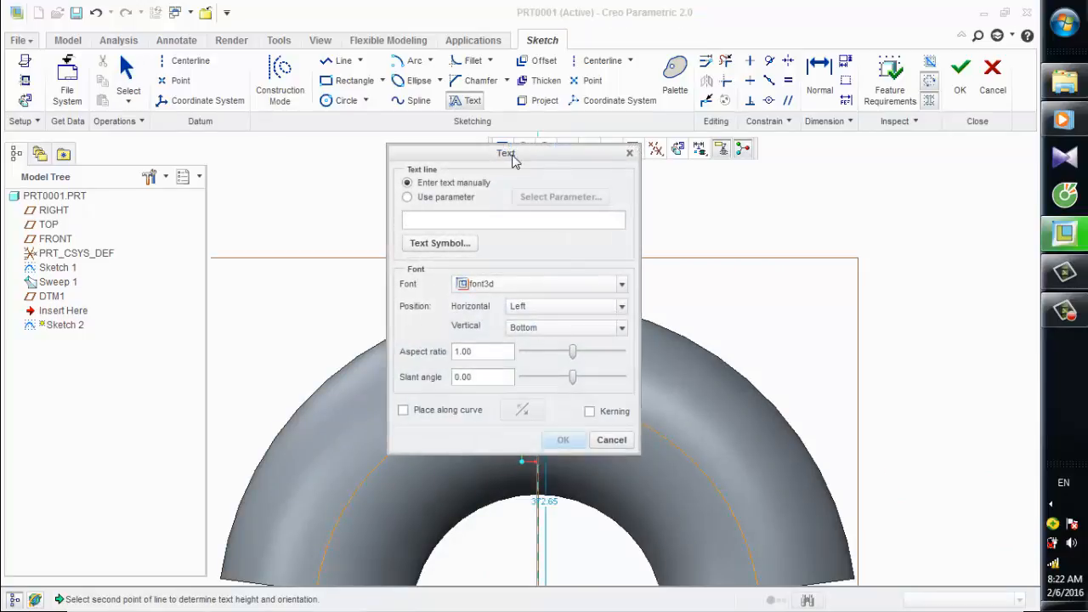
mouse_move(513, 161)
left_mouse_down()
mouse_move(843, 236)
mouse_move(865, 197)
left_mouse_up()
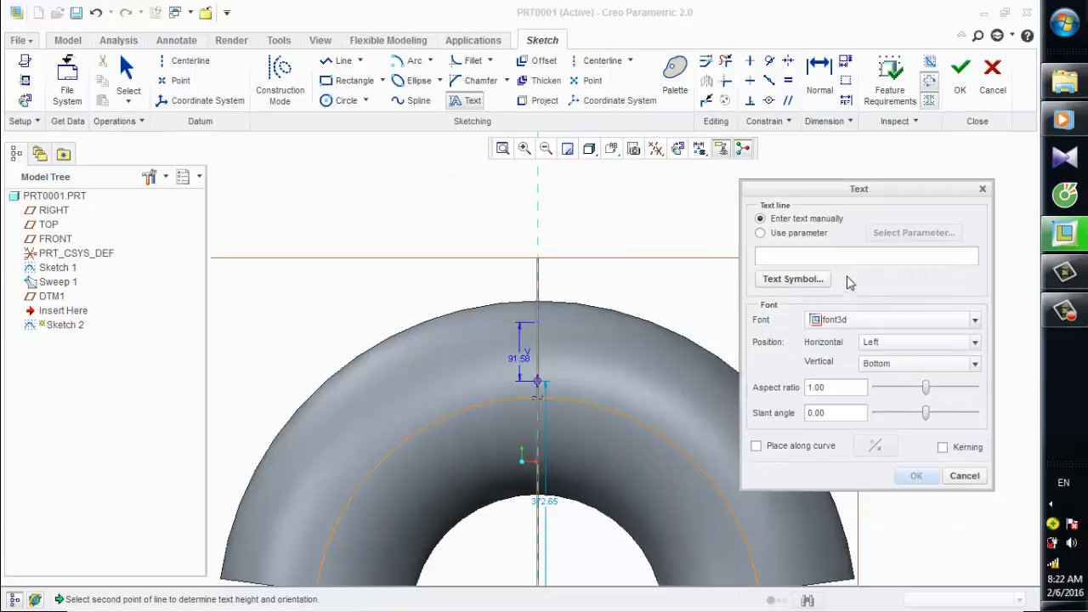
Enter "Creo Parametric" as the sketch text.
type("Cre")
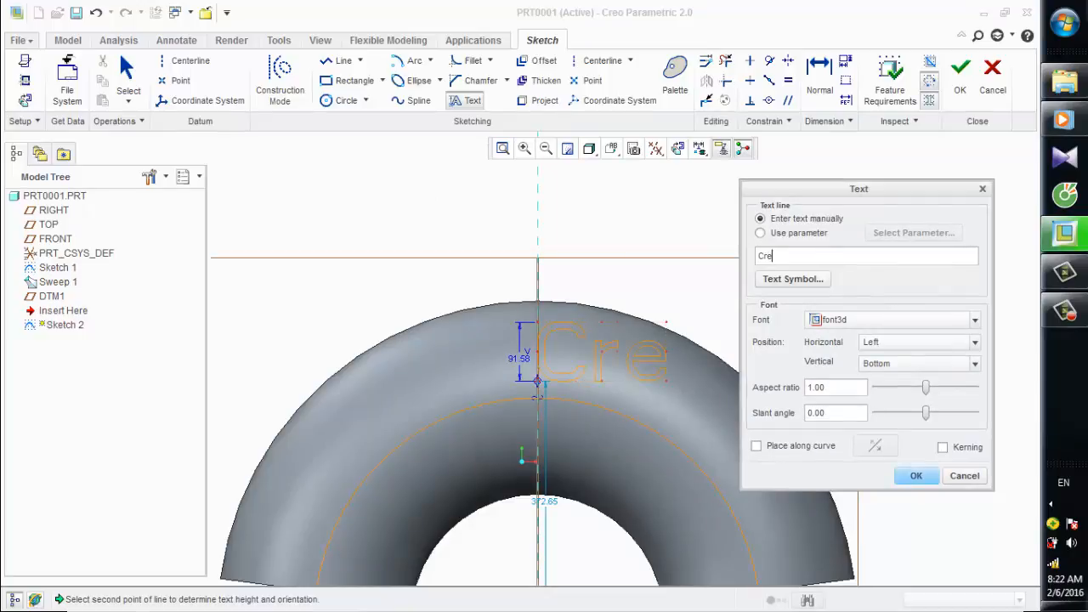
type("o")
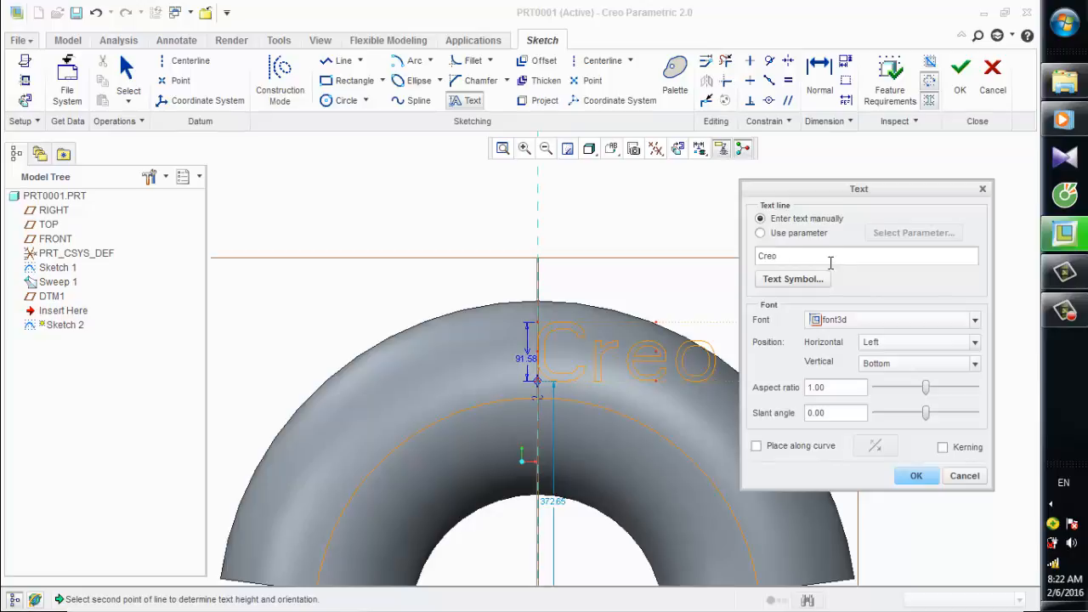
type(" Para")
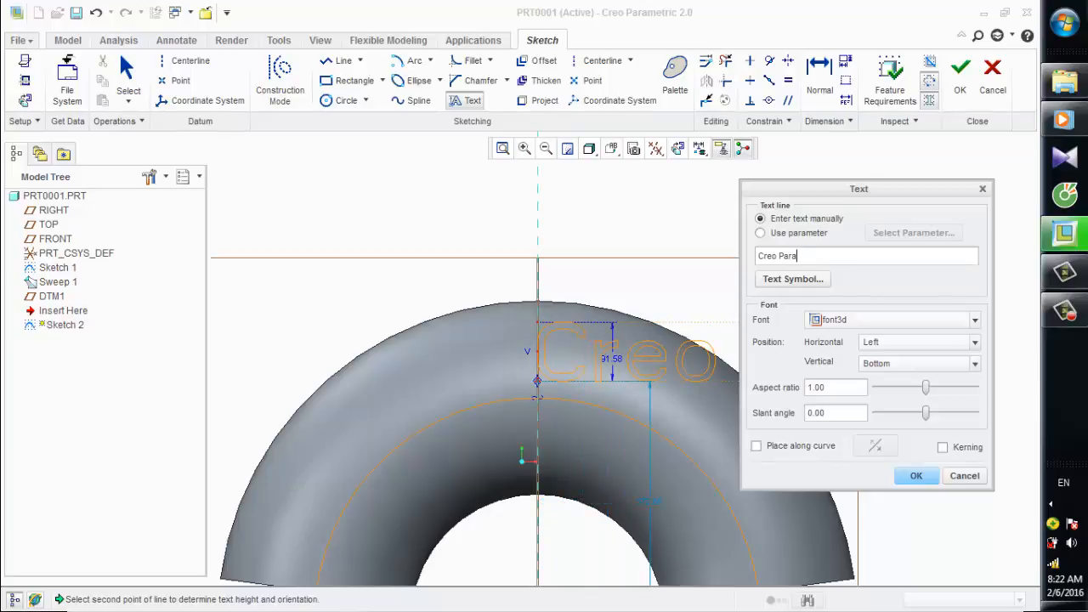
type("metr")
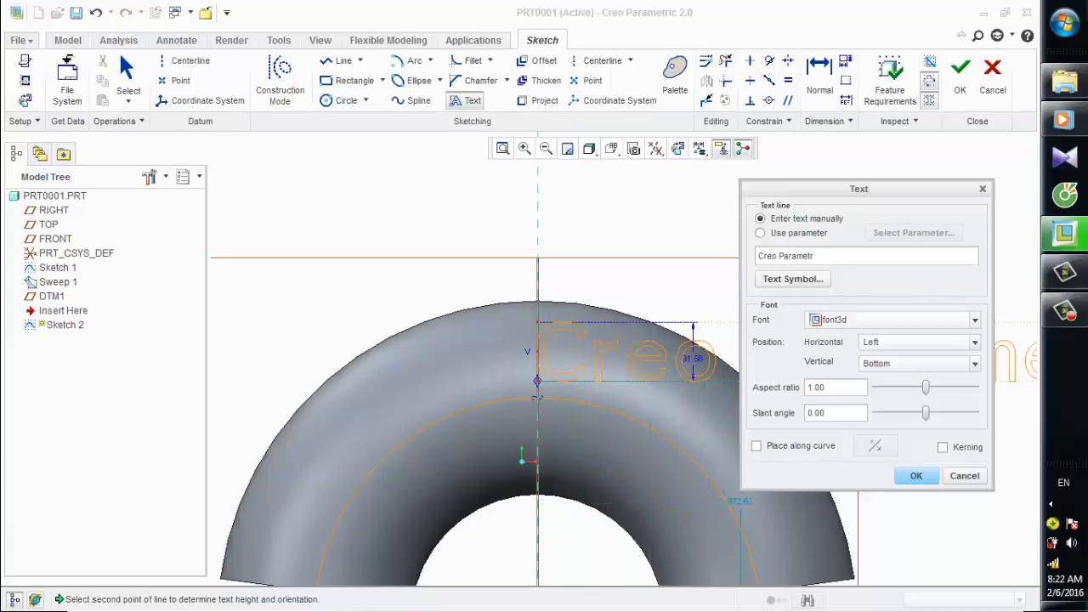
type("ic")
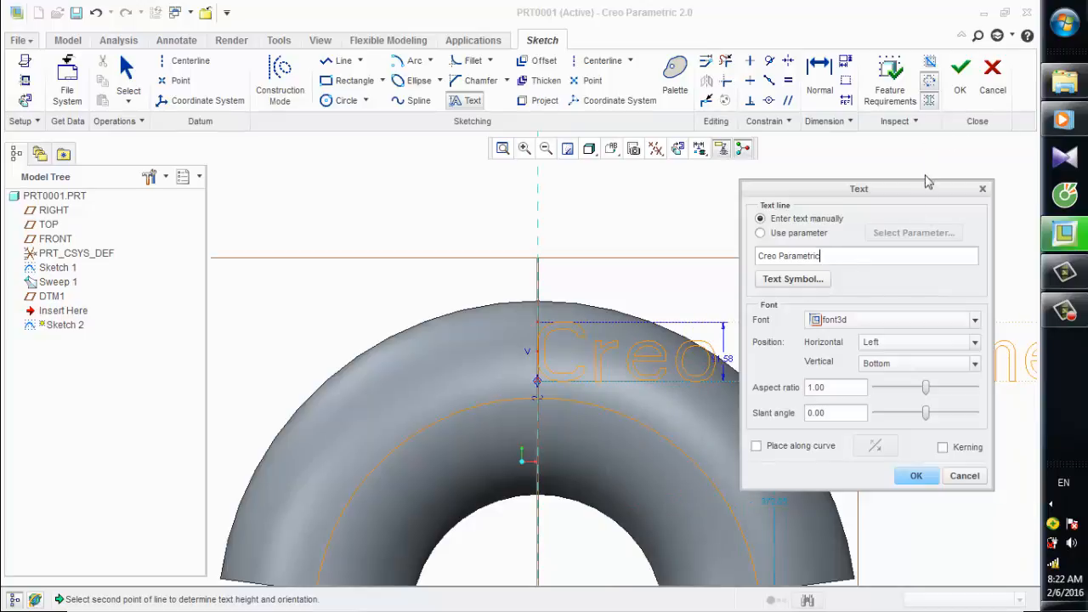
Move the text dialog clear of the sketch and change the model display style to No Hidden.
left_click_drag(905, 189, 391, 173)
scroll(813, 328, "down", 3)
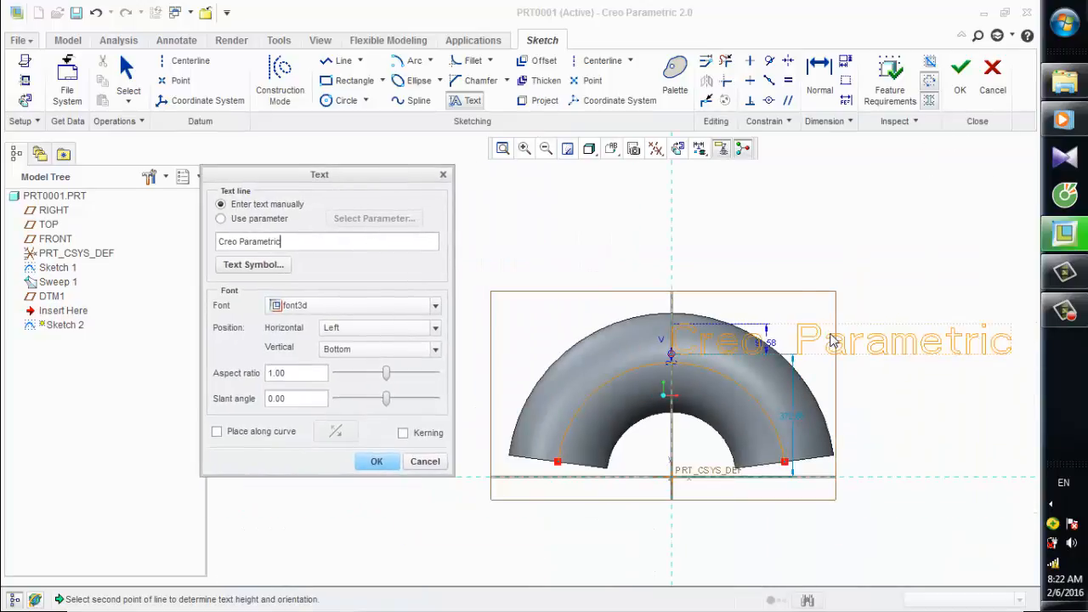
left_click(588, 152)
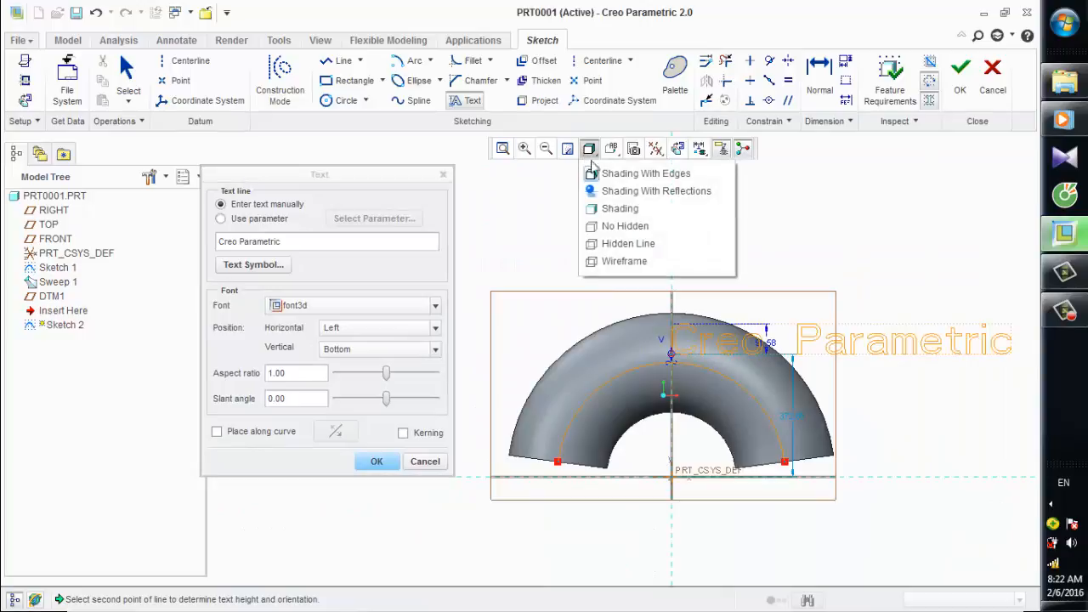
left_click(614, 226)
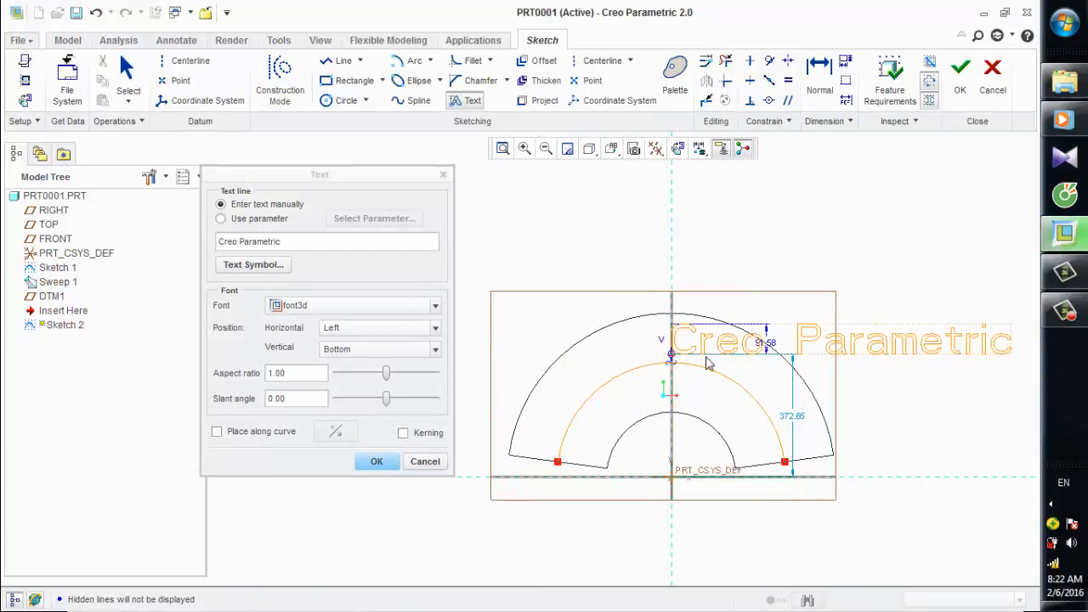
scroll(709, 353, "up", 3)
scroll(723, 345, "down", 3)
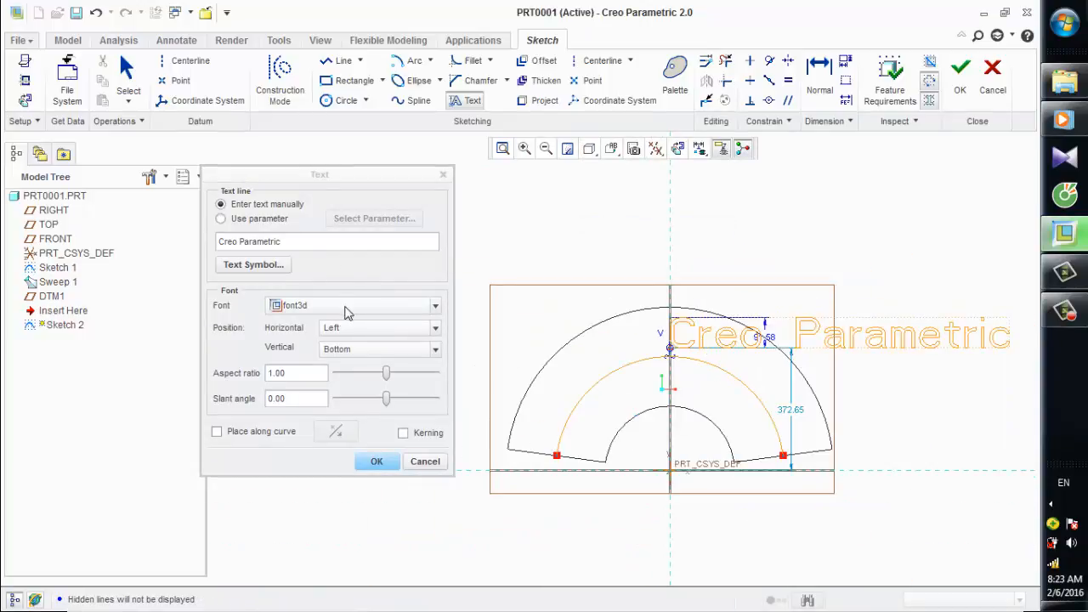
View the available text symbols and close the palette without inserting one.
left_click(273, 266)
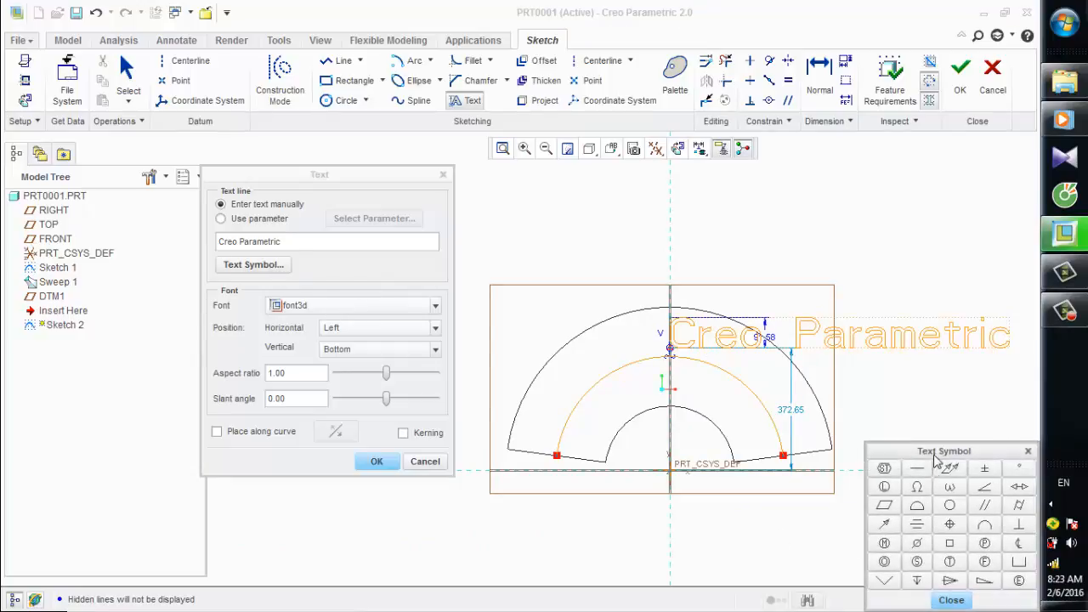
left_click_drag(935, 451, 836, 413)
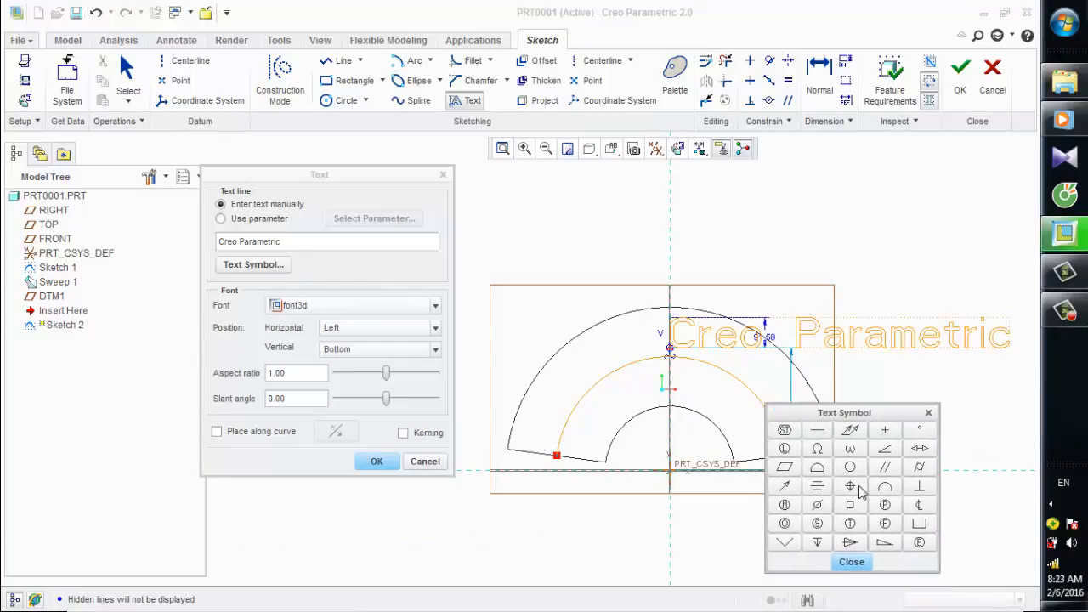
left_click(852, 562)
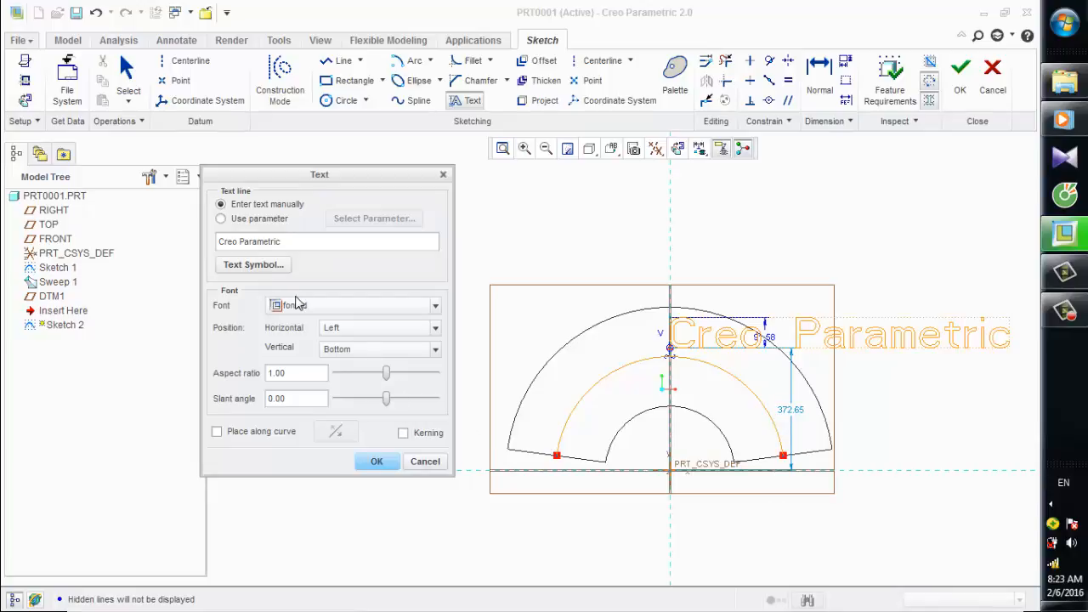
Change the text font to CG Omega.
left_click(435, 306)
scroll(338, 366, "down", 1)
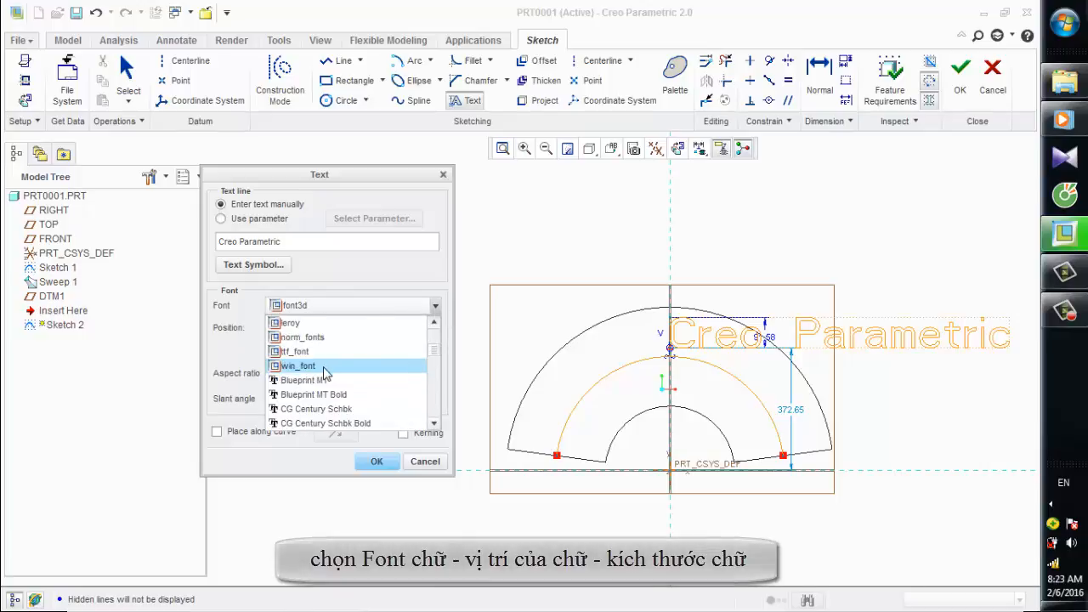
scroll(324, 372, "down", 2)
left_click(324, 382)
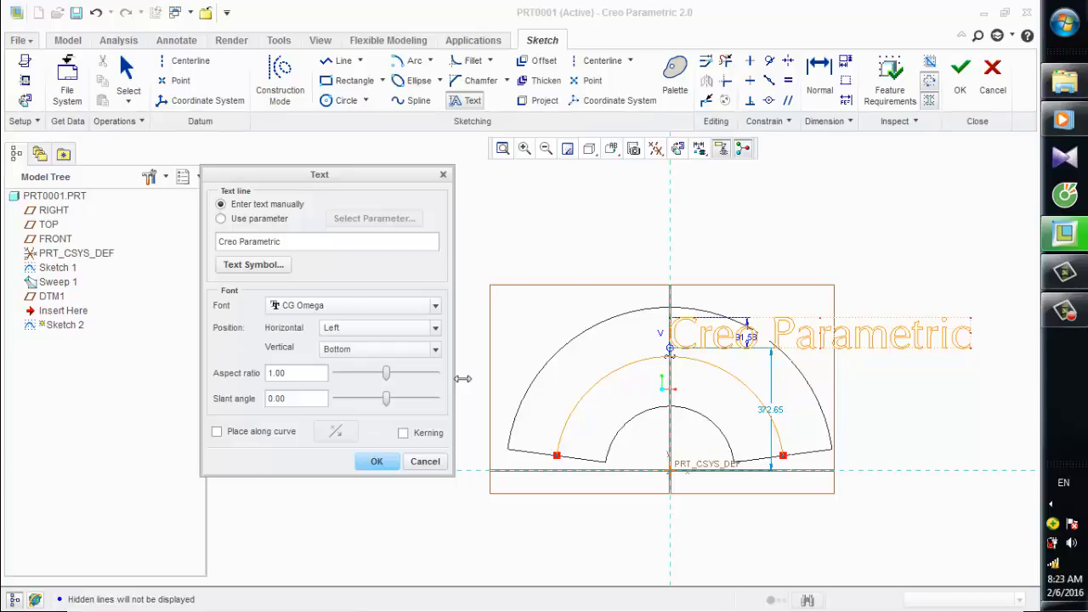
Compare the Center and Right horizontal positions for the text and set it to Center.
left_click(436, 330)
left_click(373, 359)
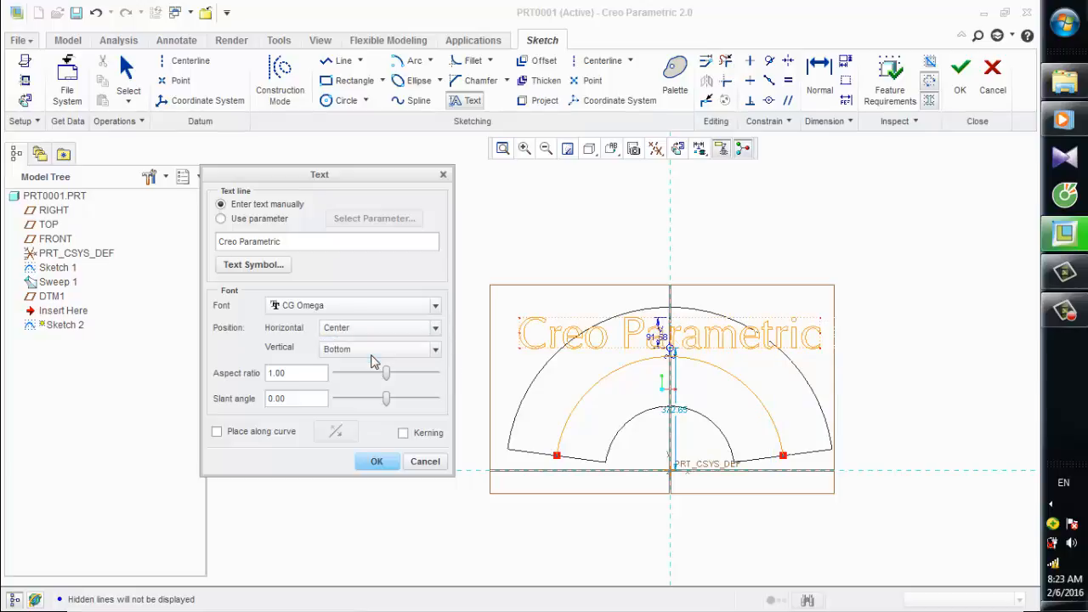
left_click(435, 332)
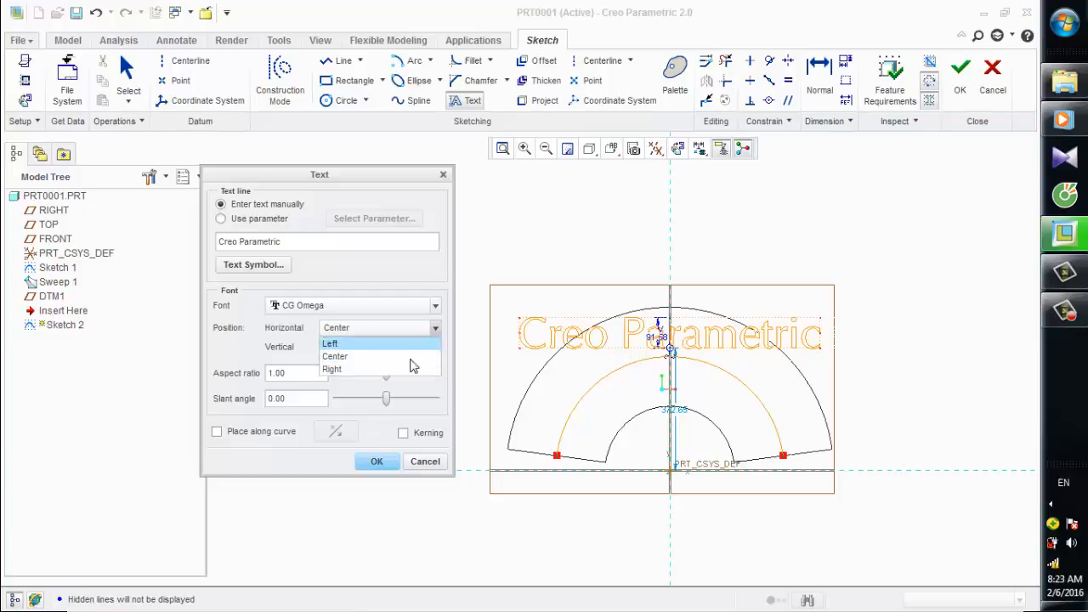
left_click(385, 374)
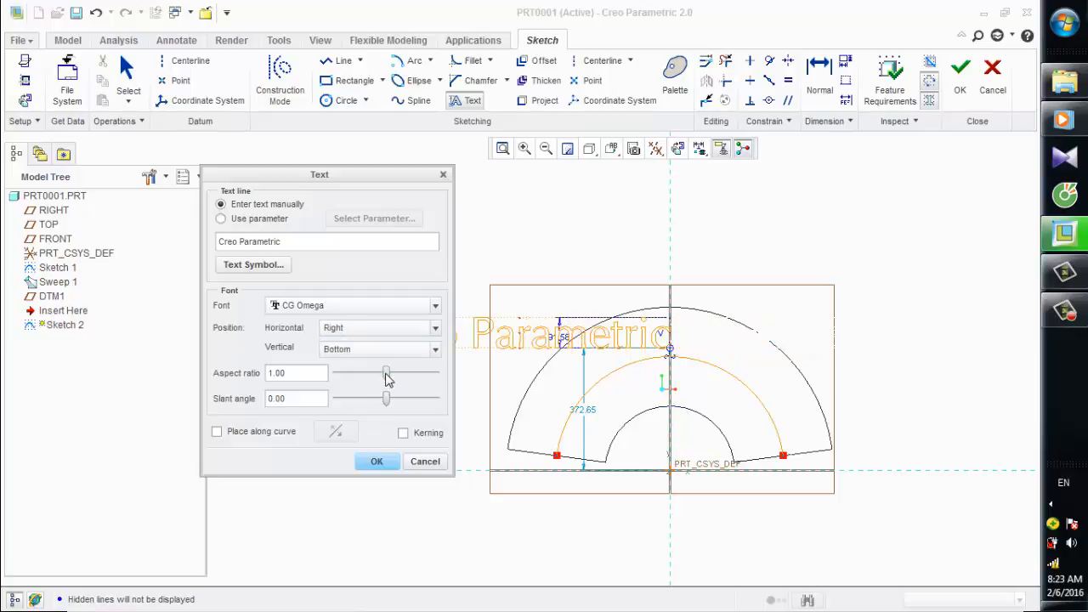
left_click(436, 332)
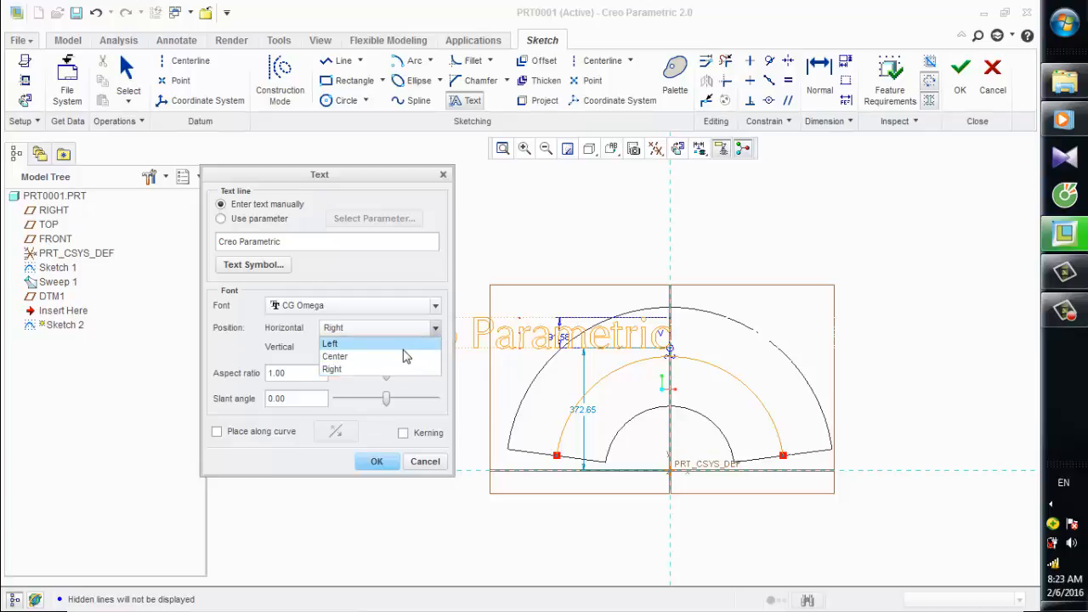
left_click(403, 356)
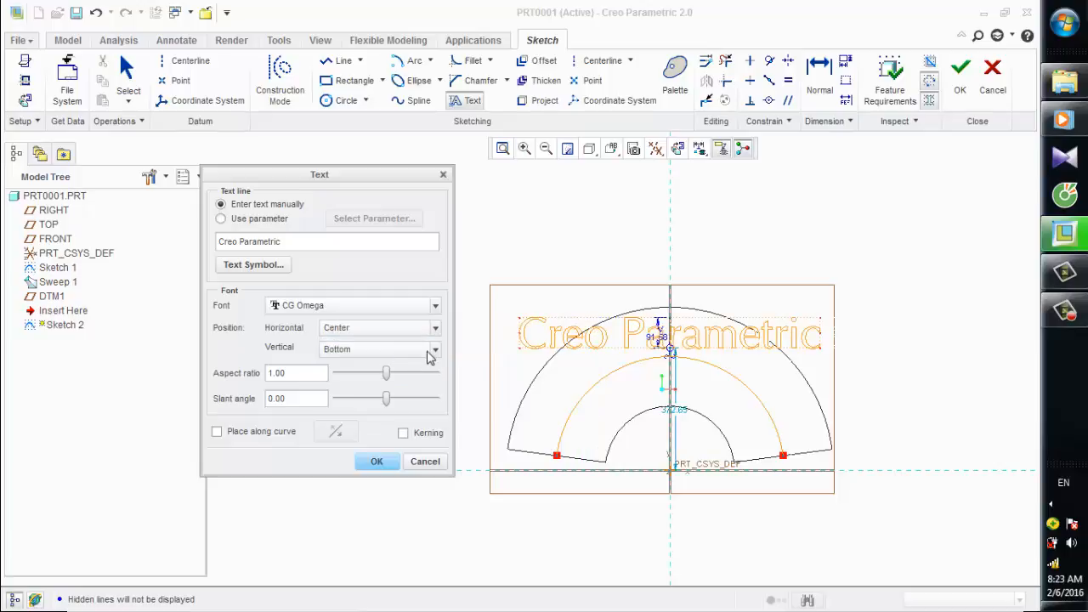
Try the Middle and Top vertical positions for the text and return it to Bottom.
left_click(435, 353)
left_click(387, 378)
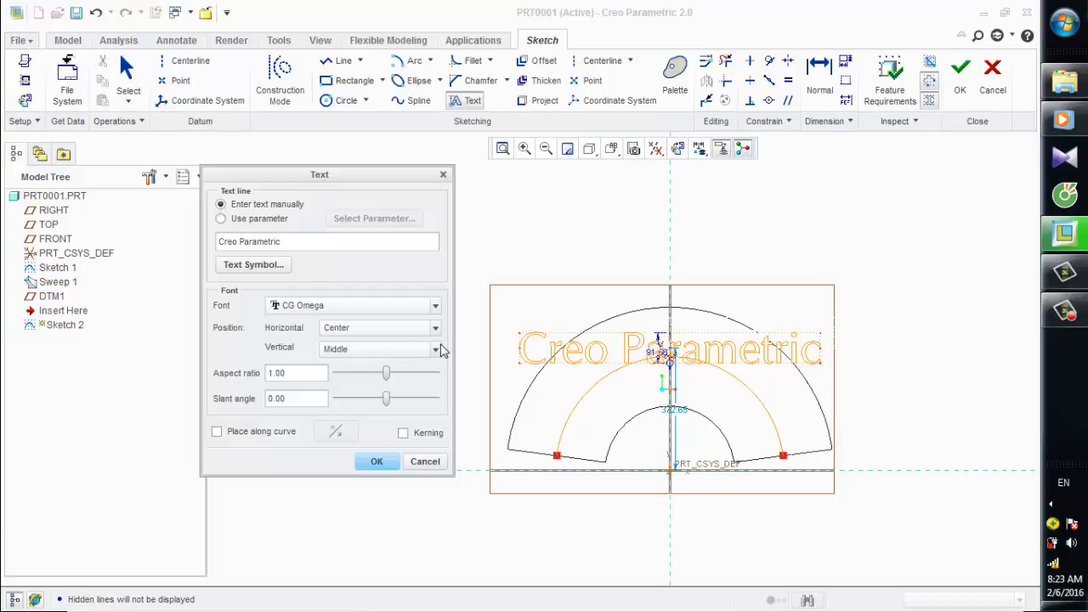
left_click(435, 351)
left_click(389, 392)
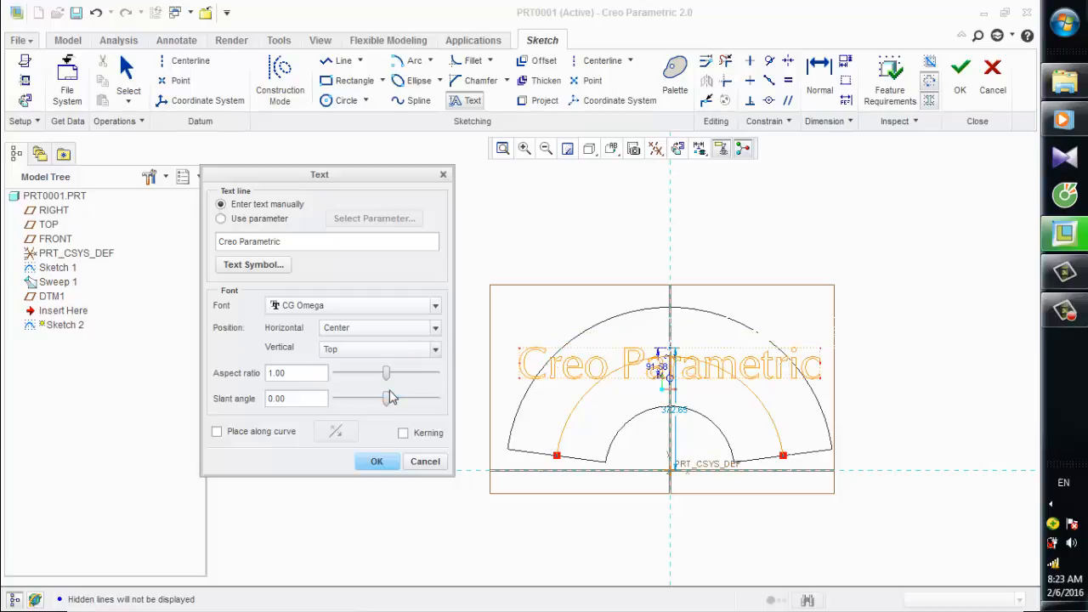
left_click(439, 355)
left_click(407, 364)
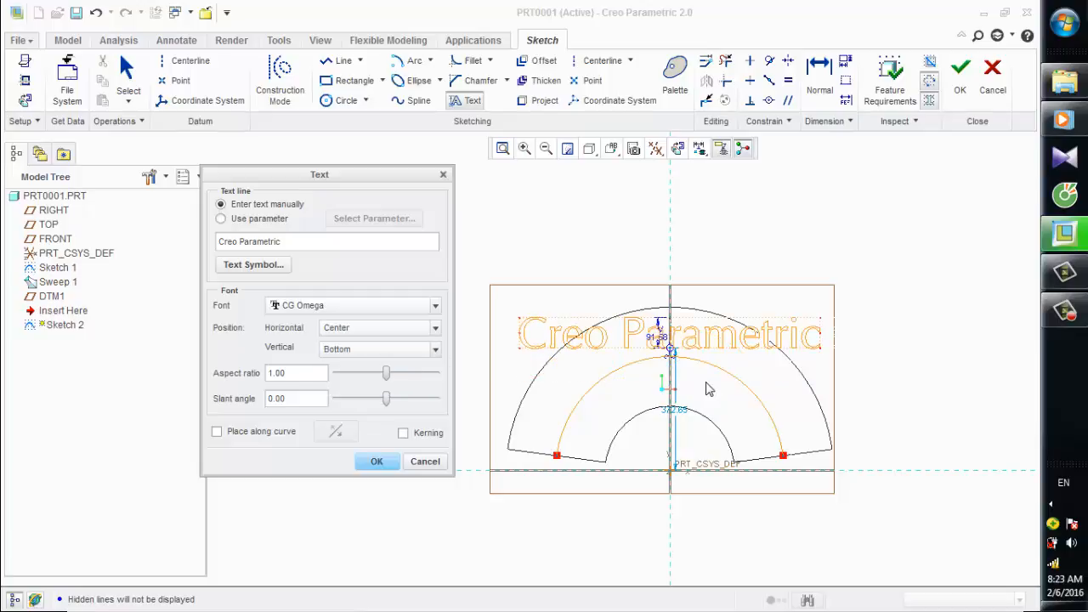
Try aspect ratios of 0.8 and 2 for the text and return the ratio to 1.
left_click(304, 380)
type("0.8")
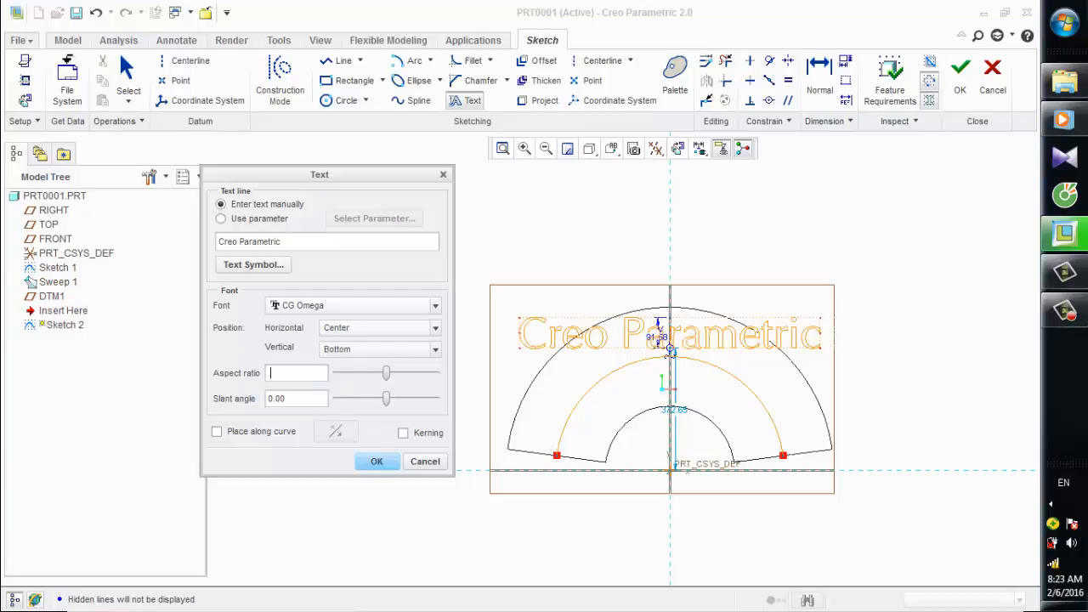
key("Return")
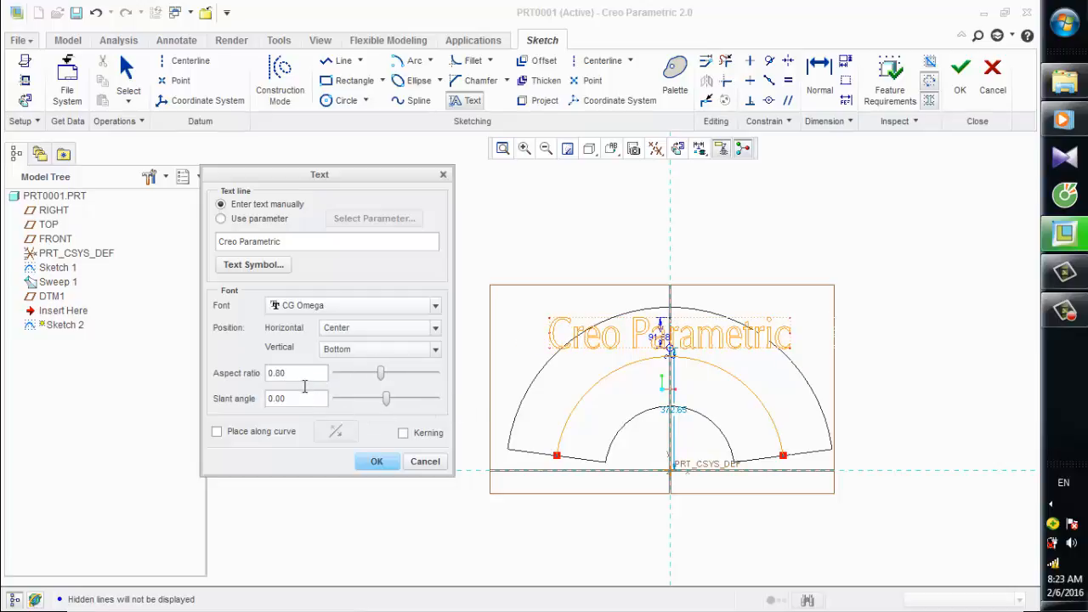
left_click(305, 379)
type("2")
key("Return")
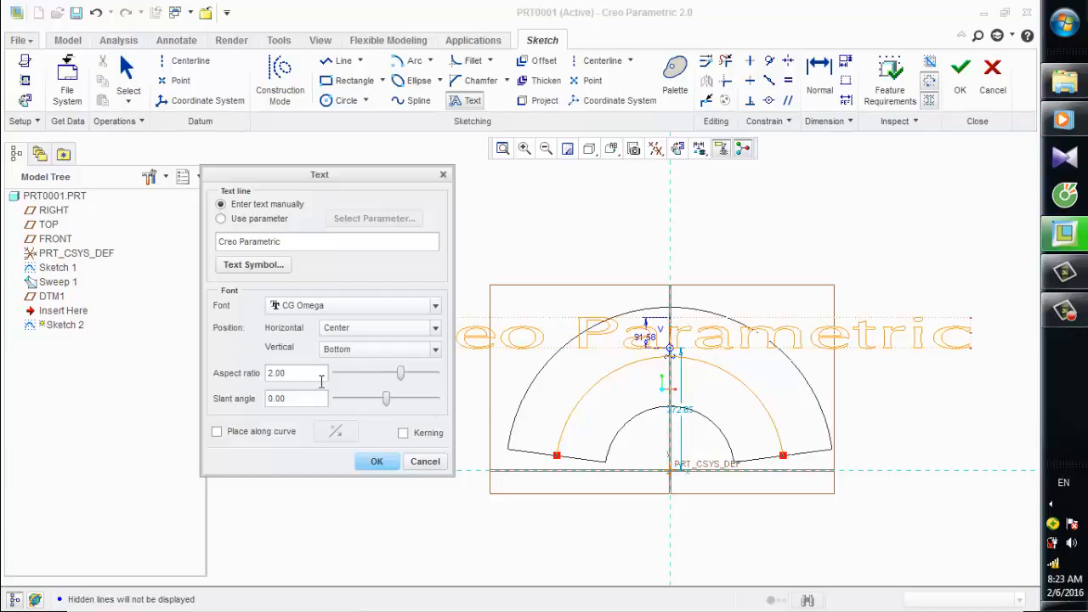
left_click(324, 379)
type("1")
key("Return")
Try slant angles of 30 and 60 degrees for the text and return the angle to 0.
left_click(303, 405)
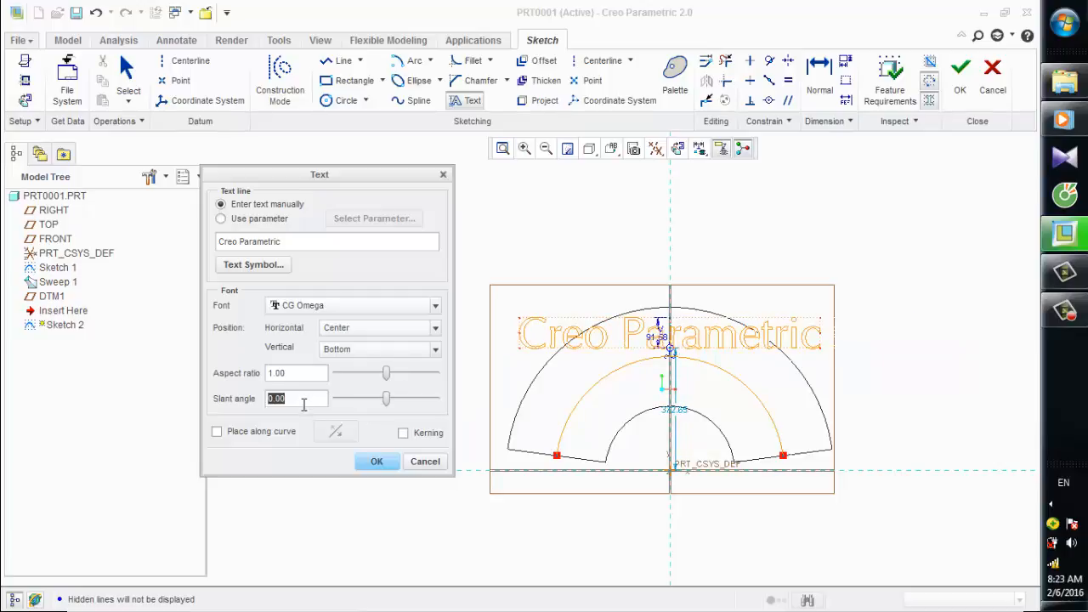
type("30")
key("Return")
left_click(303, 404)
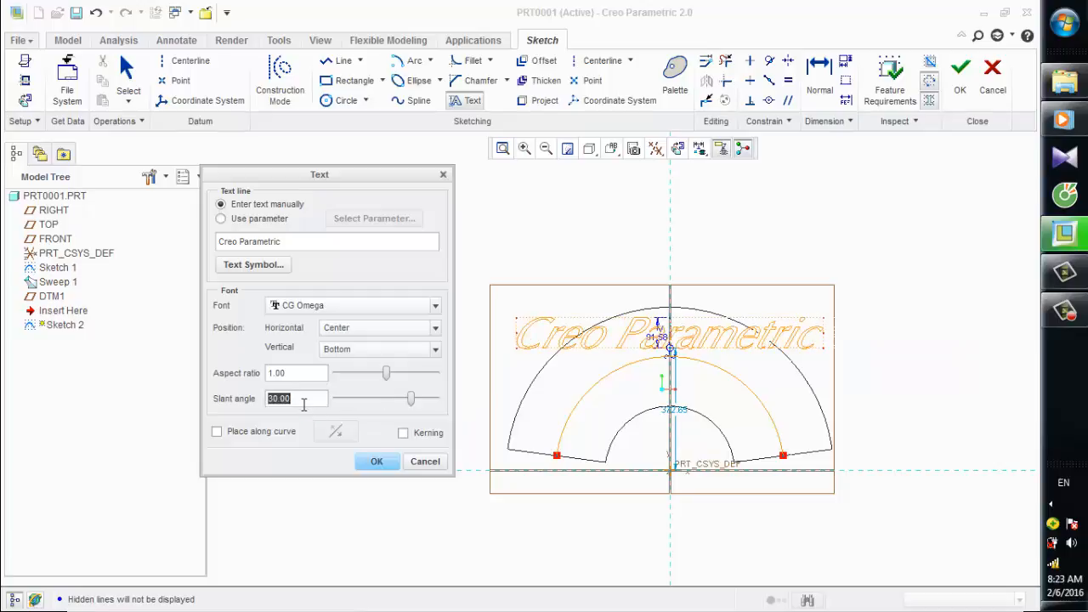
type("60")
key("Return")
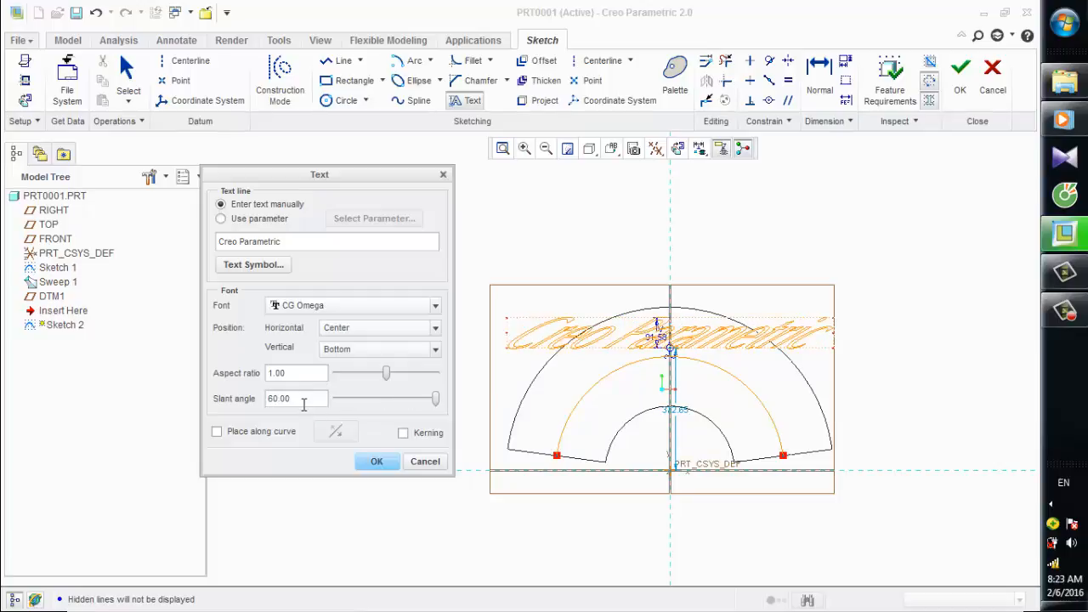
left_click(304, 405)
type("0")
key("Return")
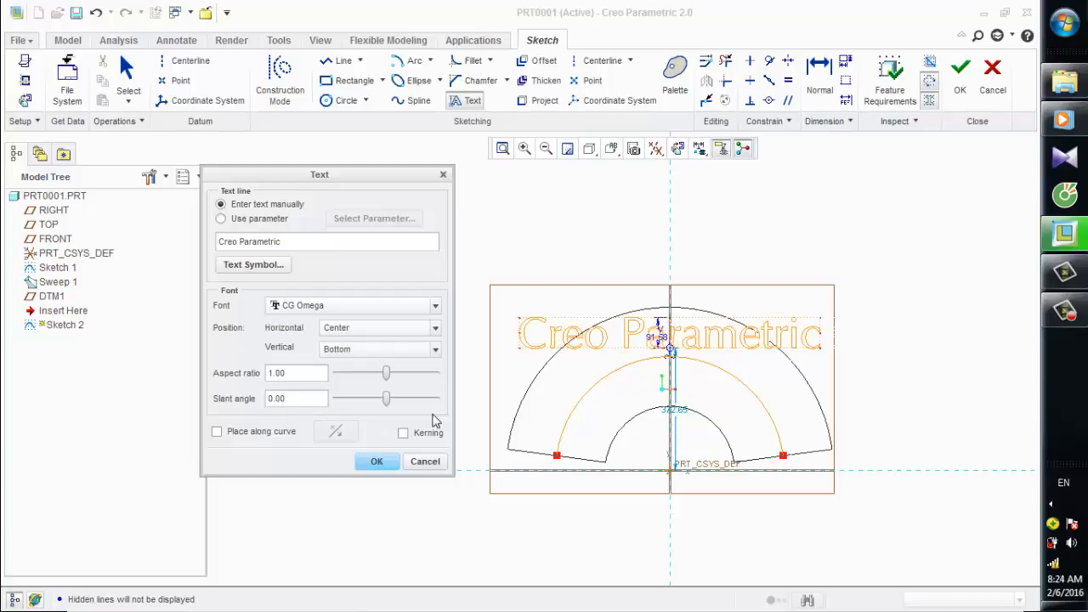
Place the "Creo Parametric" text along the projected arc and finish the sketch.
left_click(218, 433)
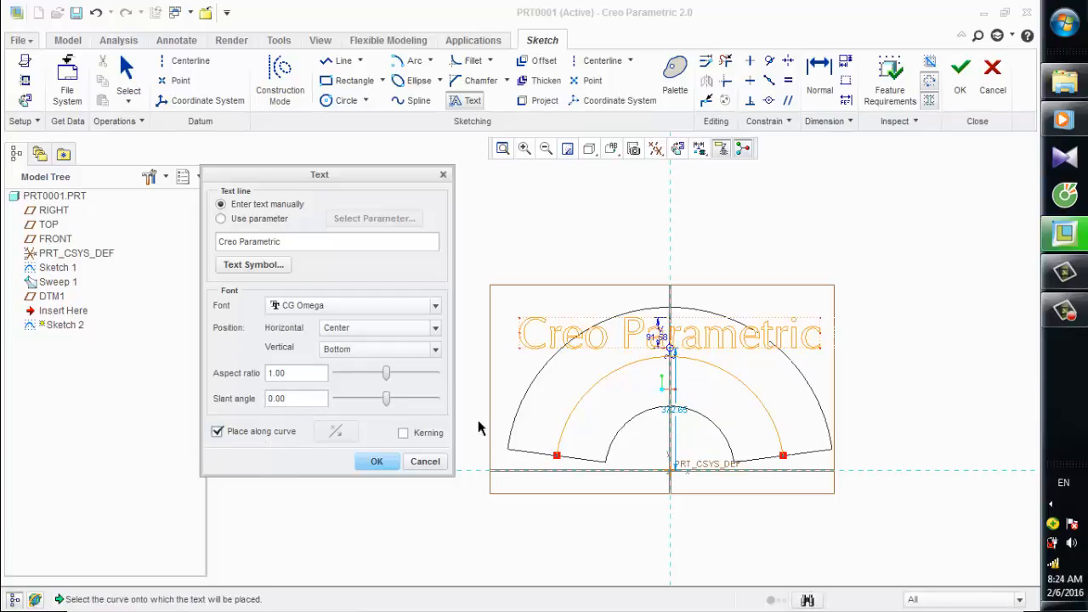
left_click(568, 424)
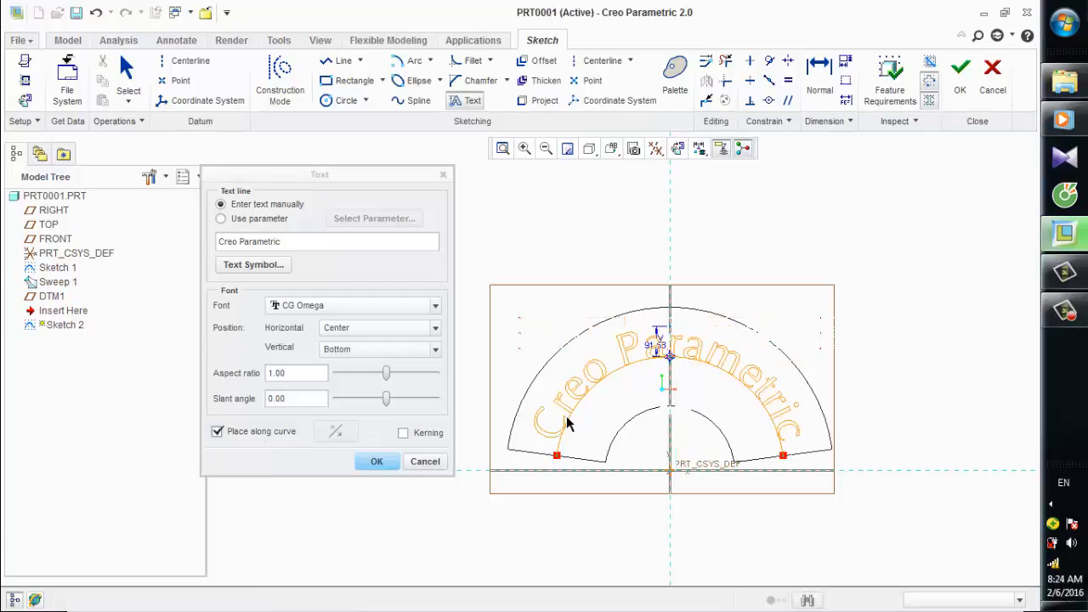
scroll(609, 412, "up", 1)
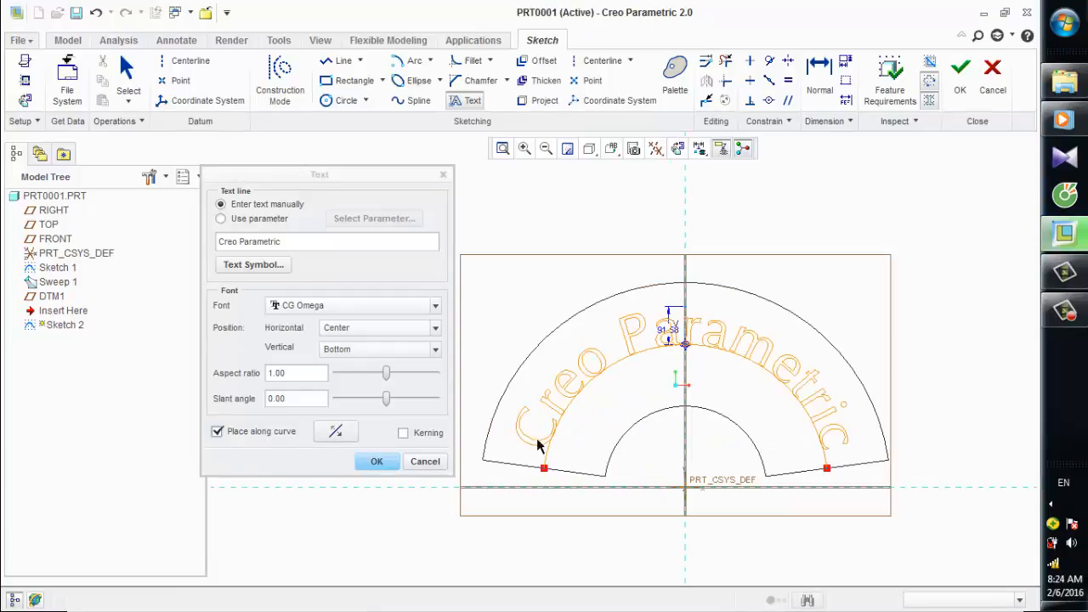
left_click(377, 462)
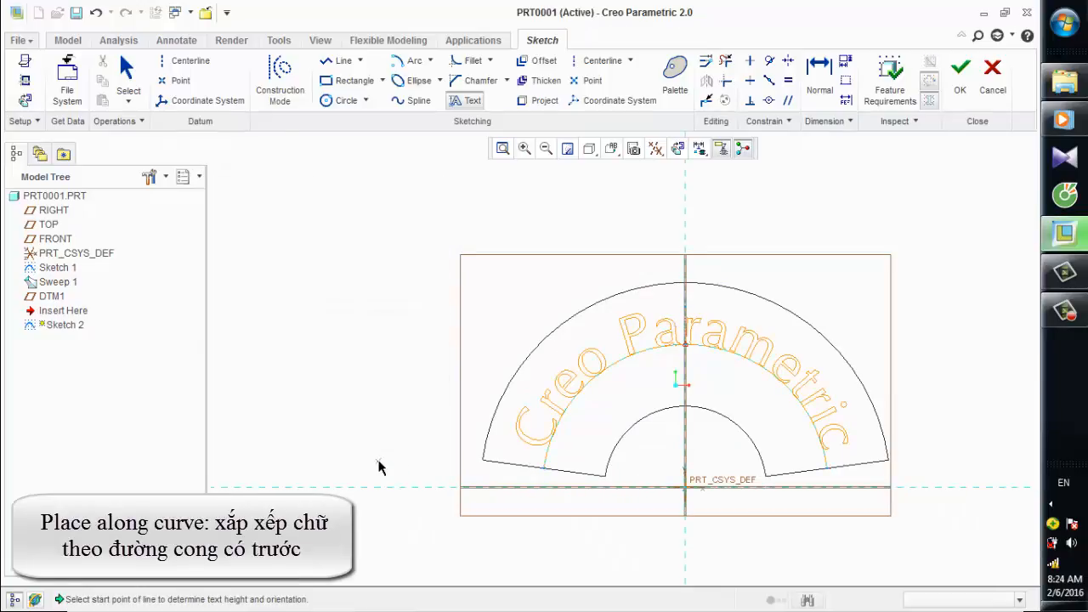
left_click(378, 466)
scroll(378, 466, "down", 2)
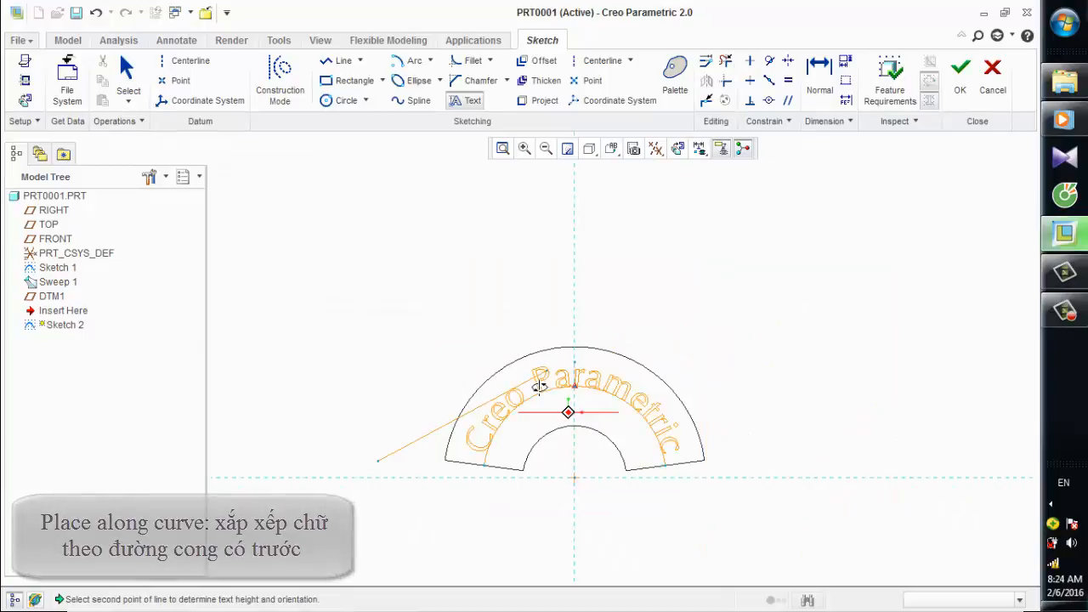
middle_click_drag(566, 413, 443, 394)
middle_click(406, 382)
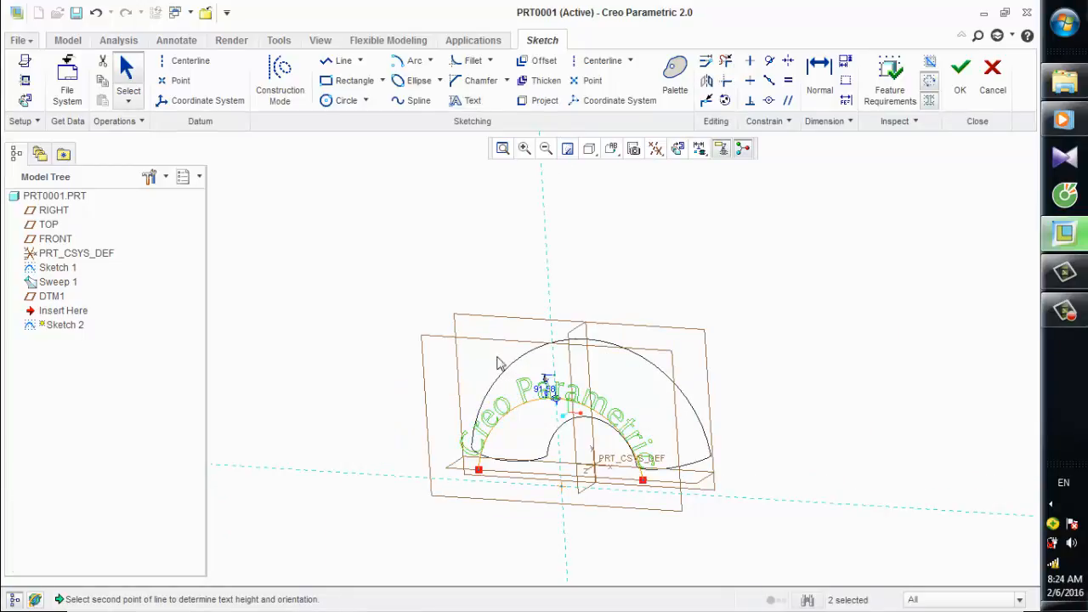
left_click(960, 76)
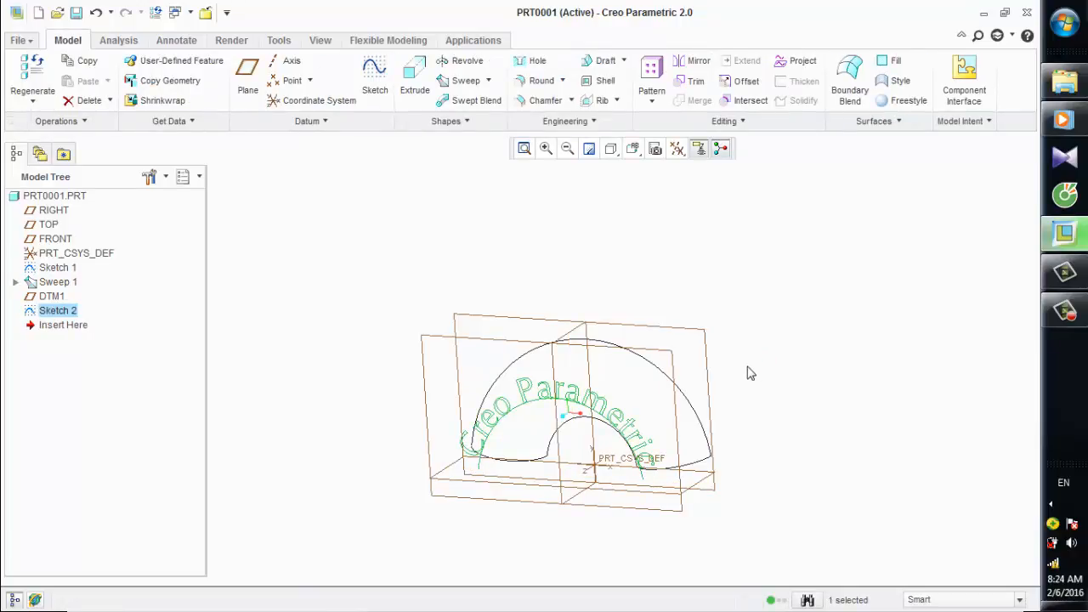
Select the bent pipe's outer surface and start an Offset feature from it.
mouse_move(749, 372)
middle_mouse_down()
mouse_move(802, 340)
mouse_move(841, 364)
middle_mouse_up()
scroll(591, 349, "down", 3)
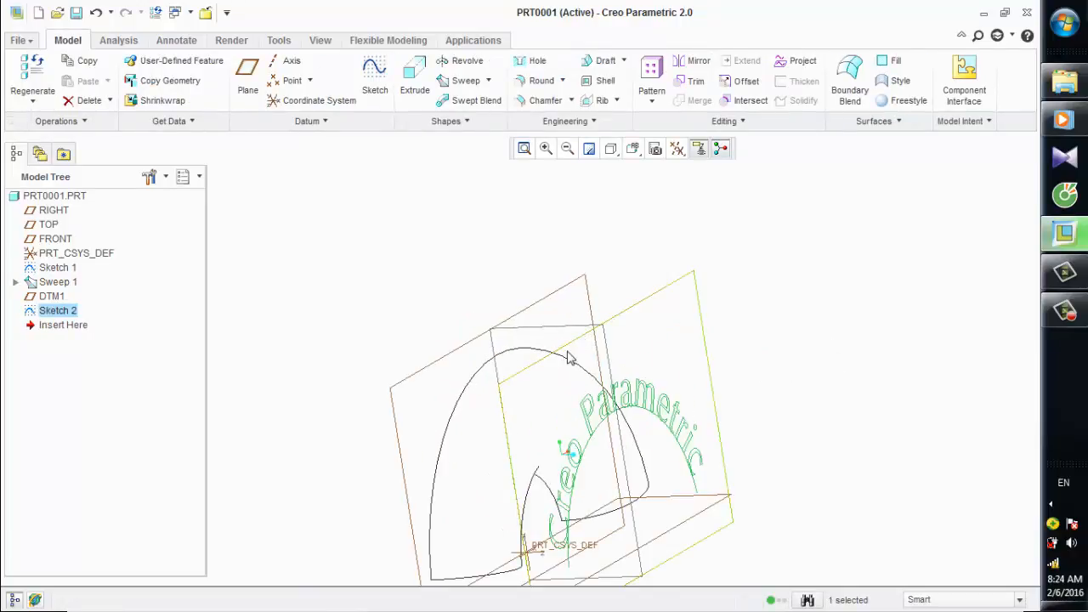
scroll(761, 244, "up", 2)
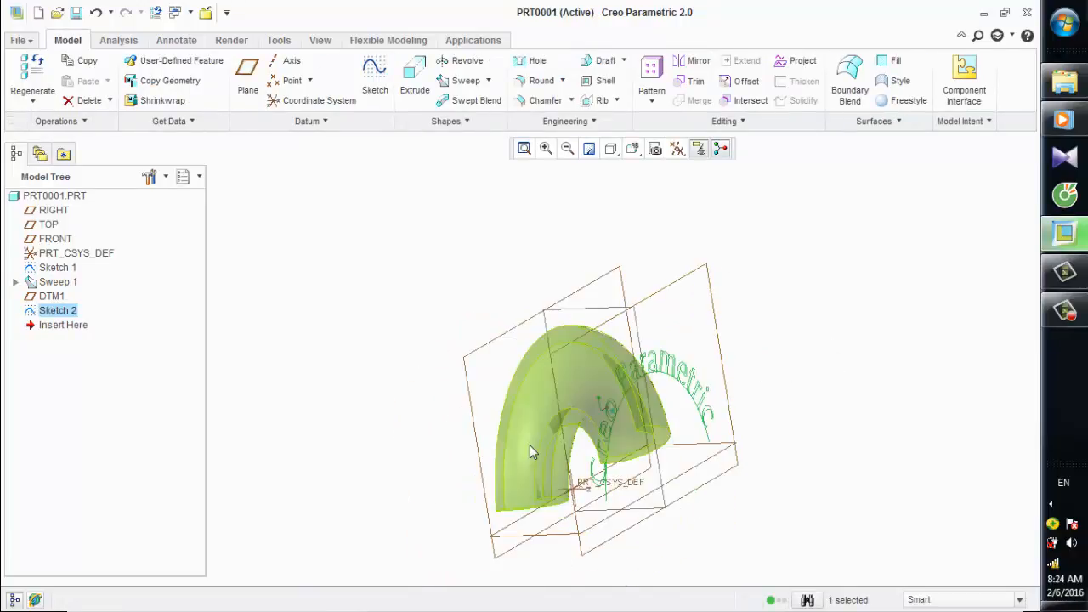
left_click(530, 445)
left_click(532, 449)
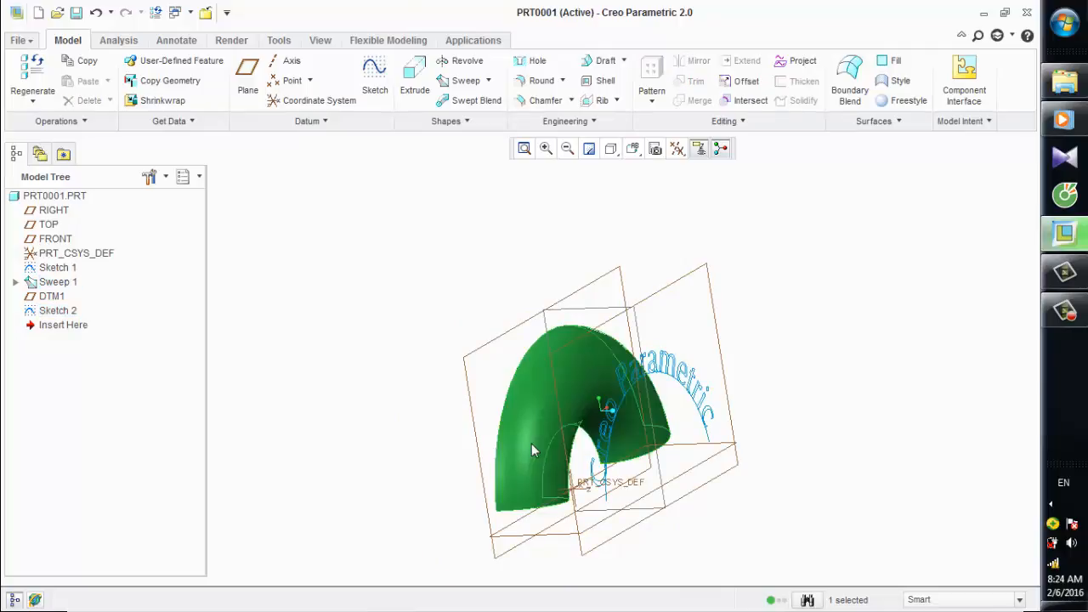
left_click(747, 92)
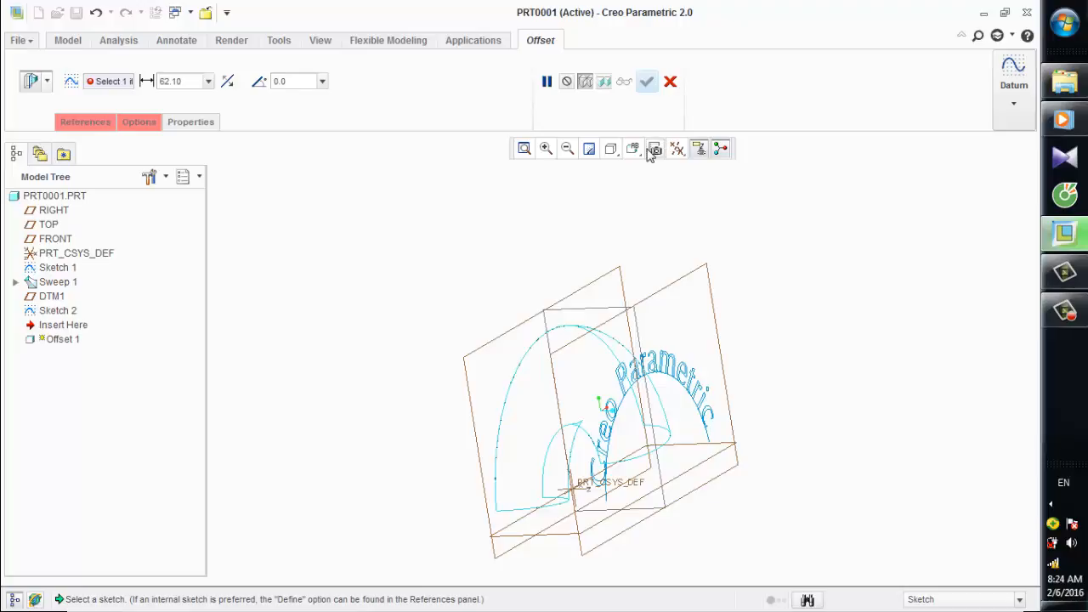
Define an internal sketch for the offset on the datum plane holding the text, viewed square to the screen.
left_click(107, 127)
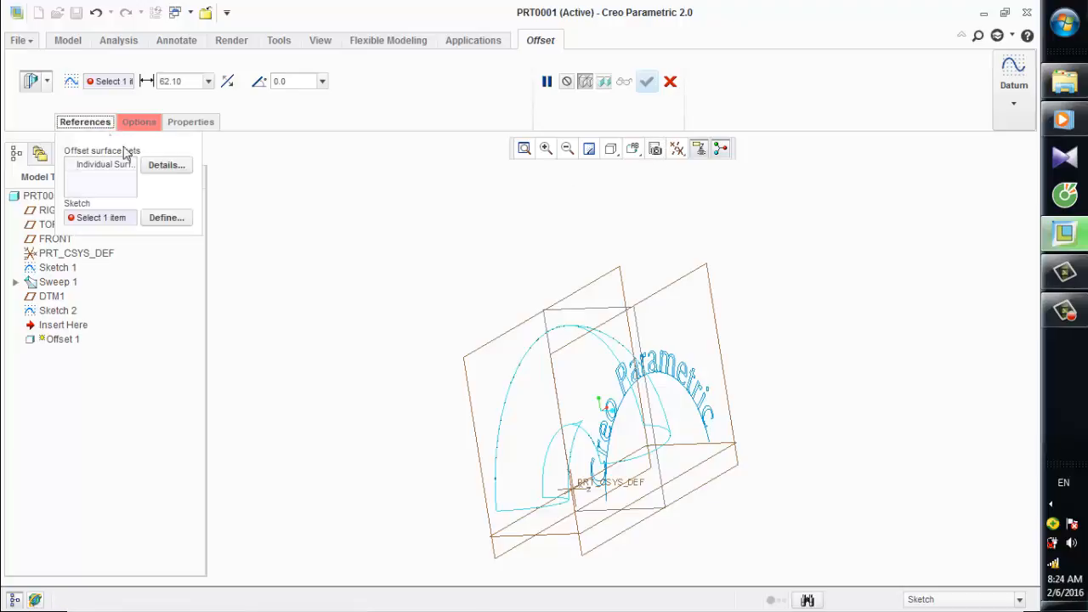
left_click(169, 219)
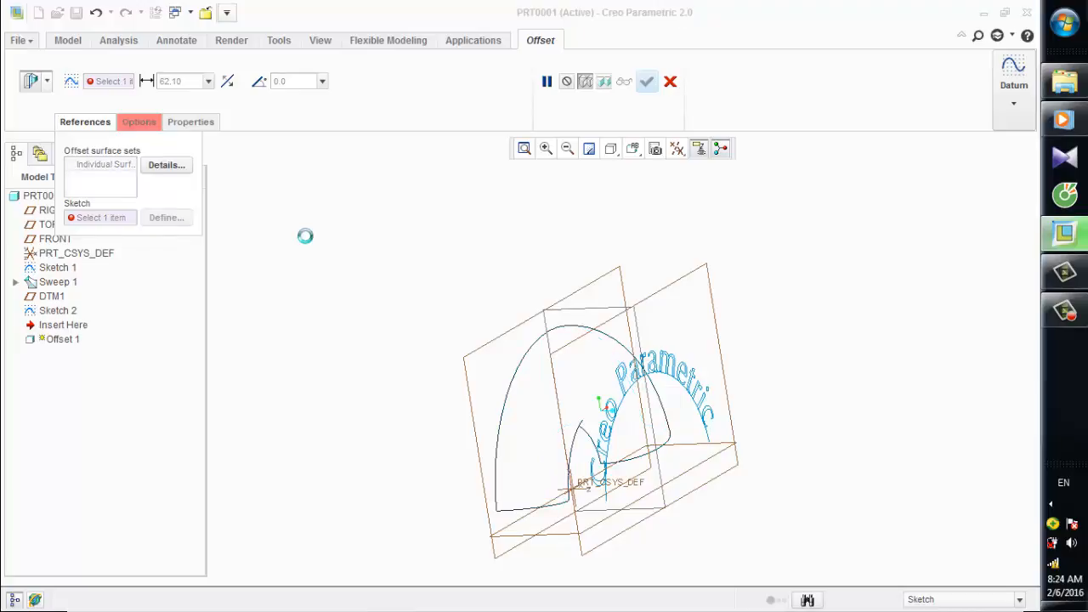
left_click(714, 297)
left_click(965, 318)
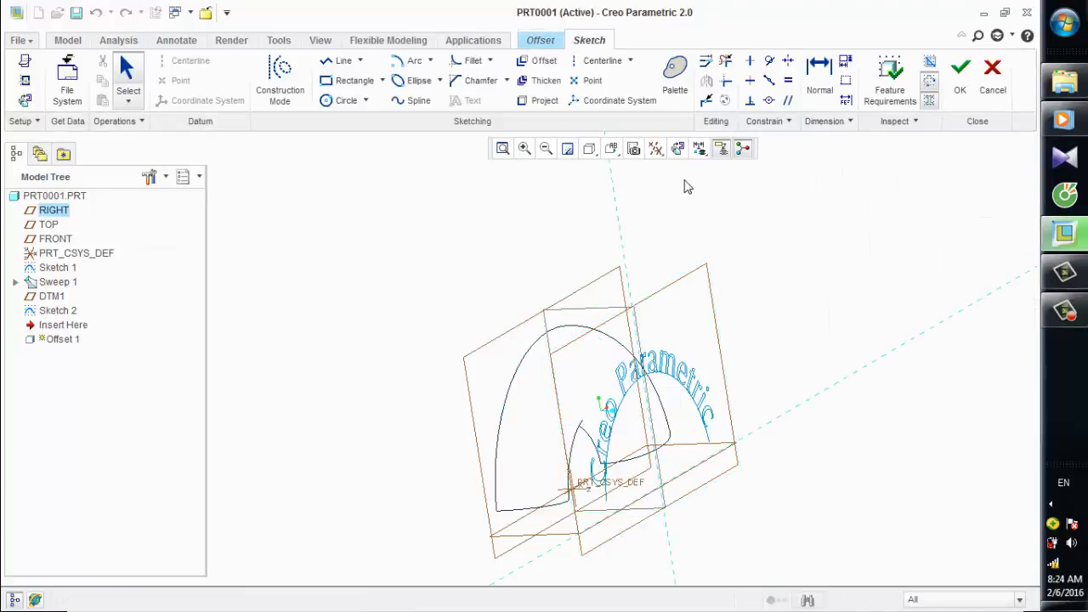
left_click(678, 149)
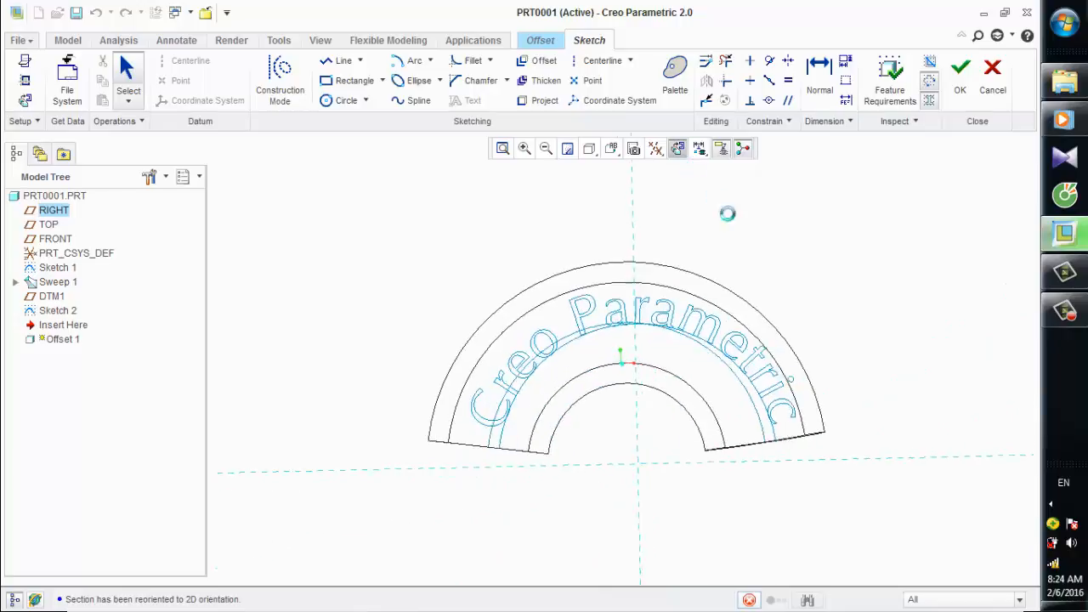
scroll(844, 309, "down", 1)
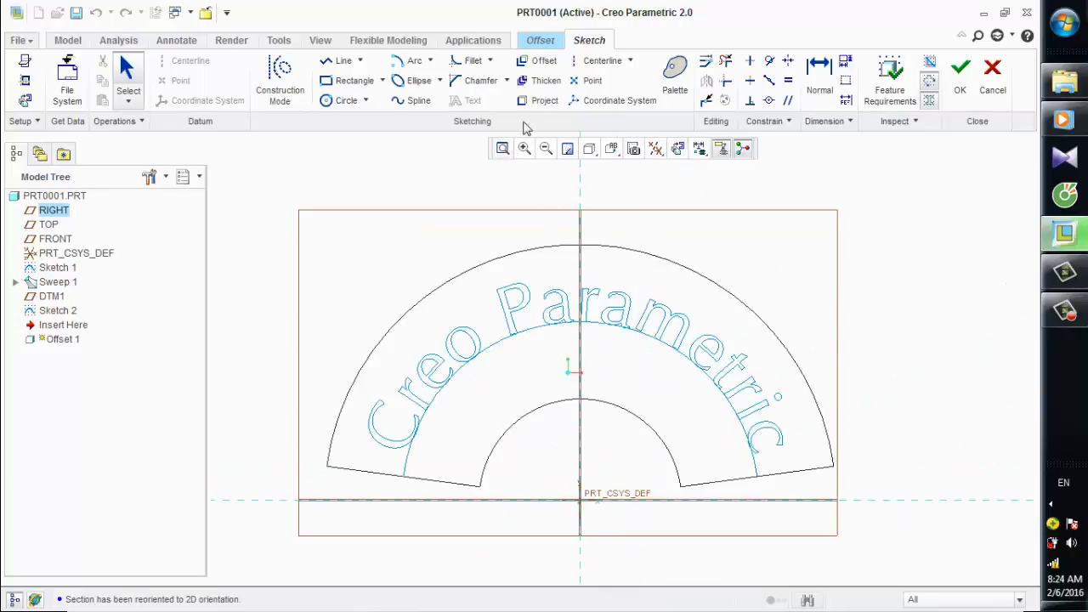
Project the outlines of the letters c, i, r, t and e at the end of "Parametric" using the Loop option.
left_click(546, 100)
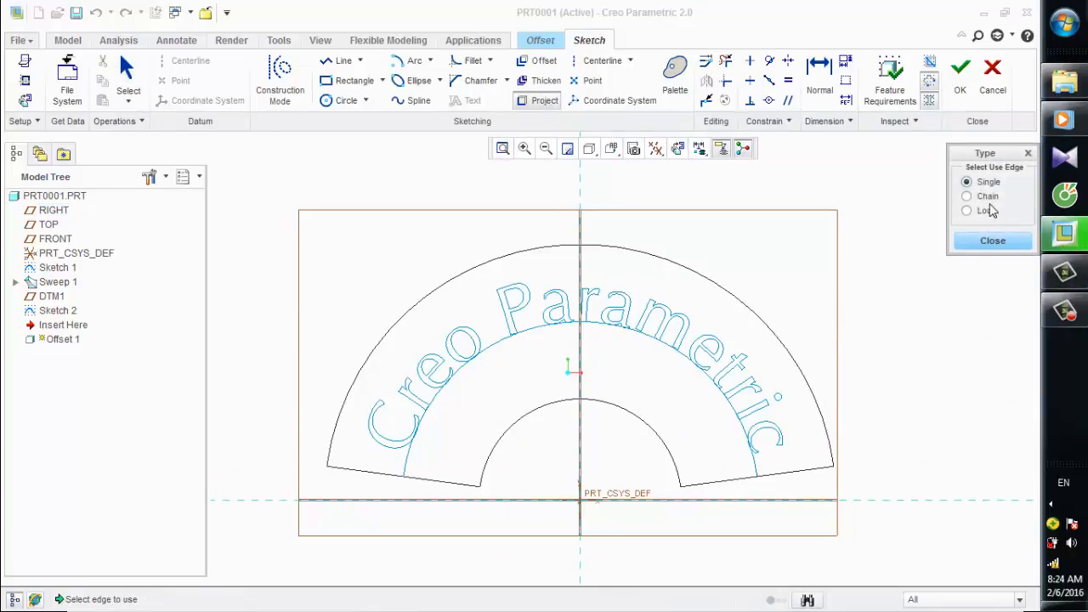
left_click(985, 210)
scroll(790, 403, "down", 1)
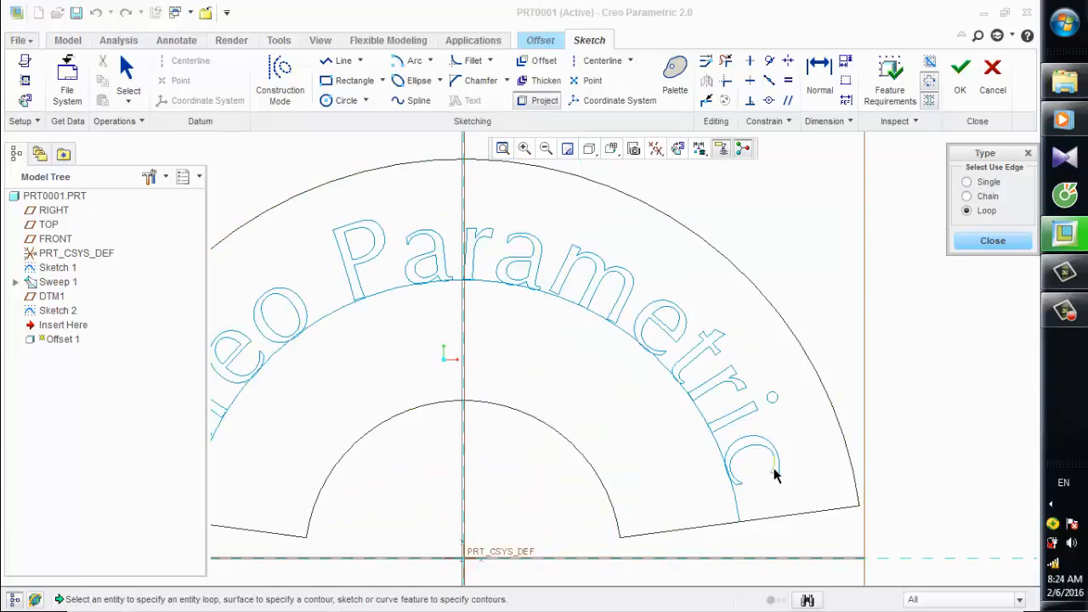
left_click(774, 435)
left_click(760, 407)
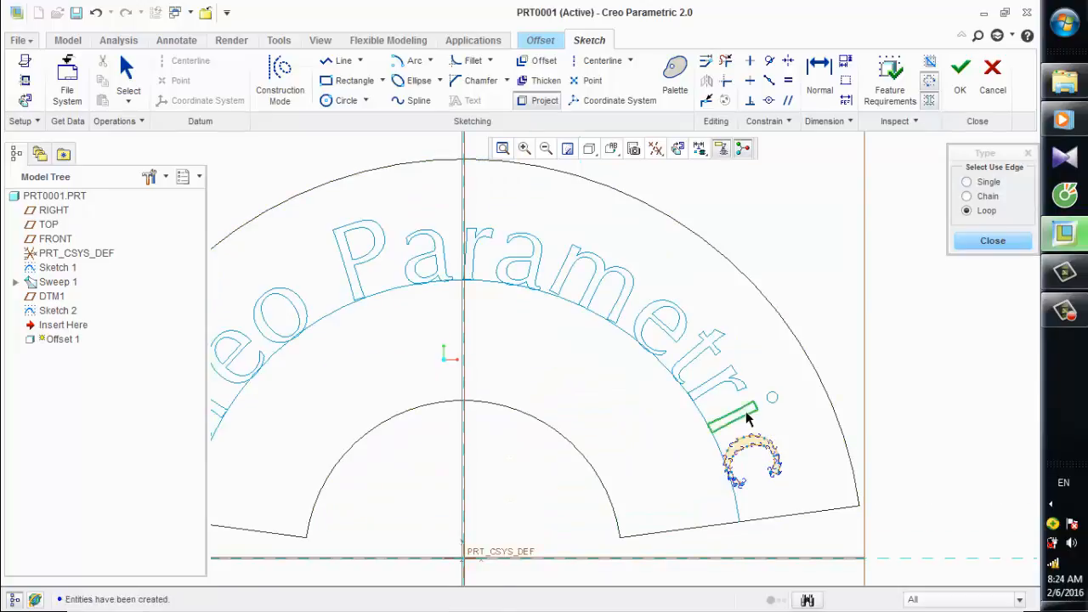
left_click(707, 386)
left_click(685, 364)
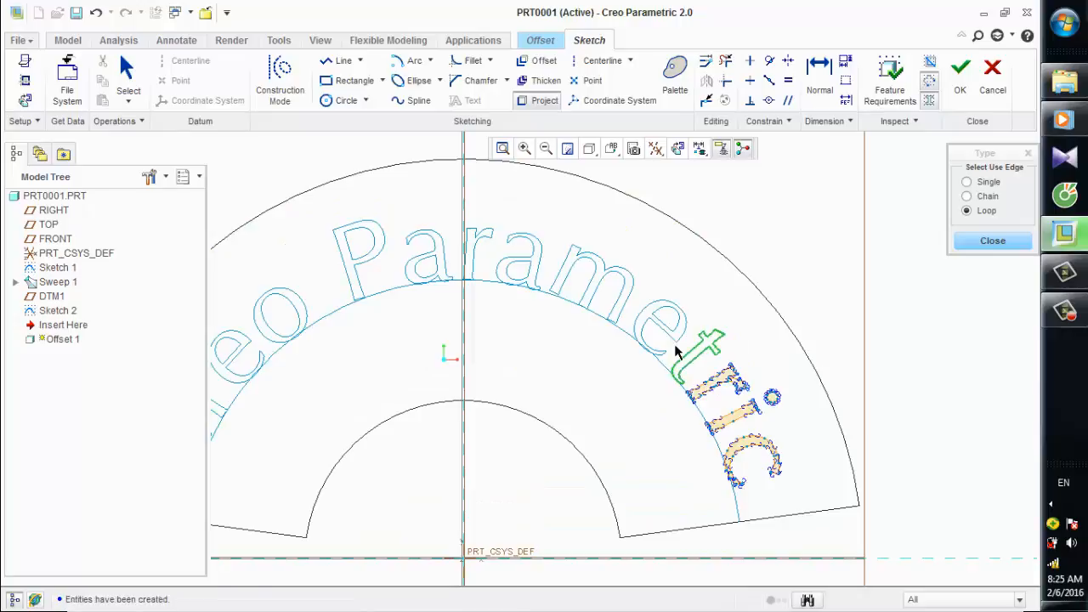
left_click(644, 324)
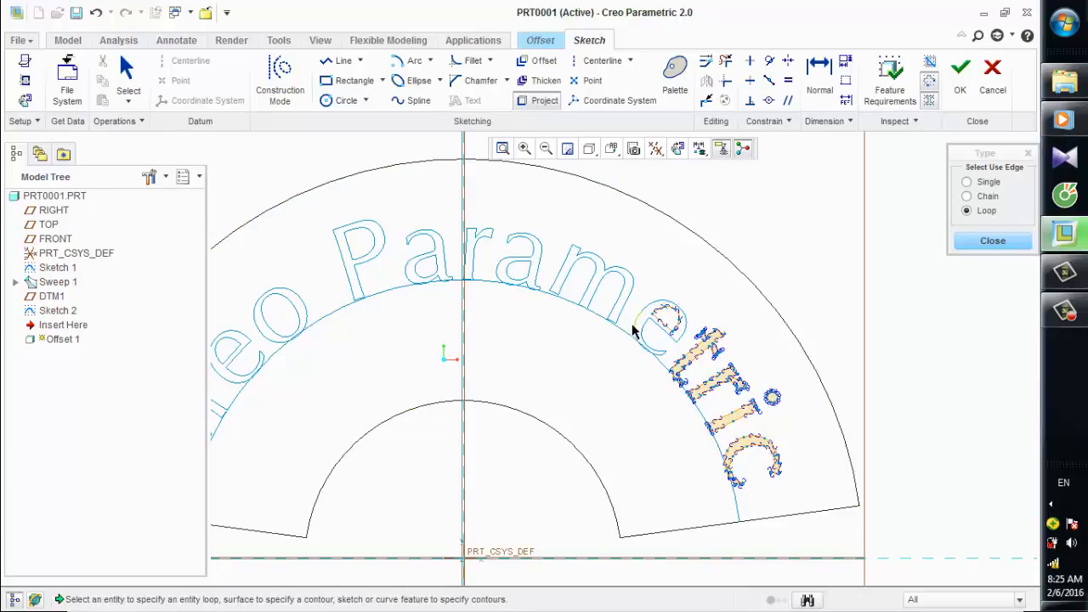
left_click(625, 327)
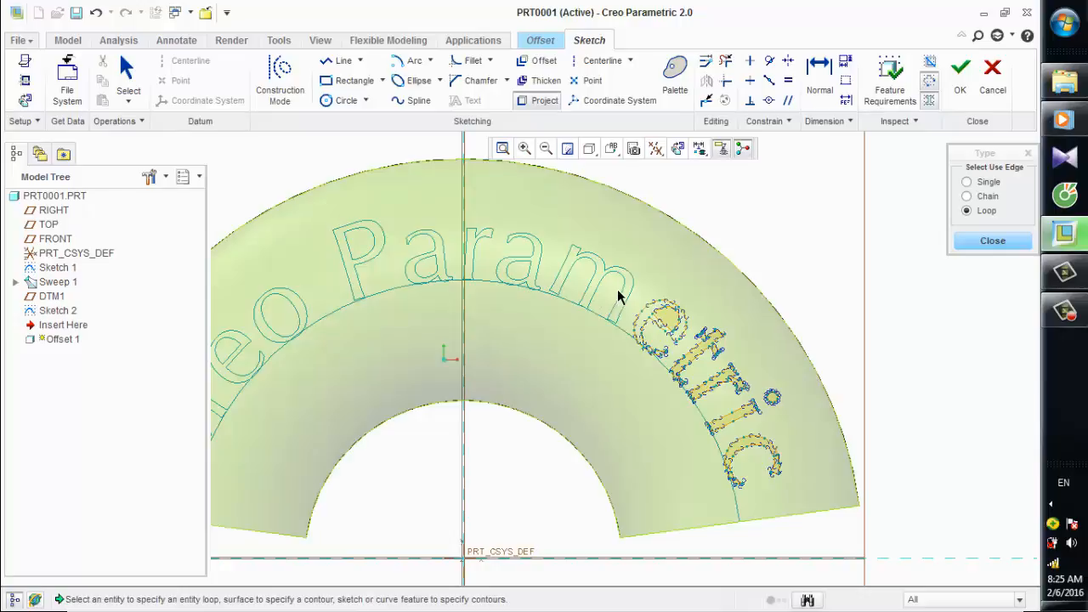
Project the loops of the m, a, r and a in "Parametric", including the inner loops of both a's.
left_click(557, 299)
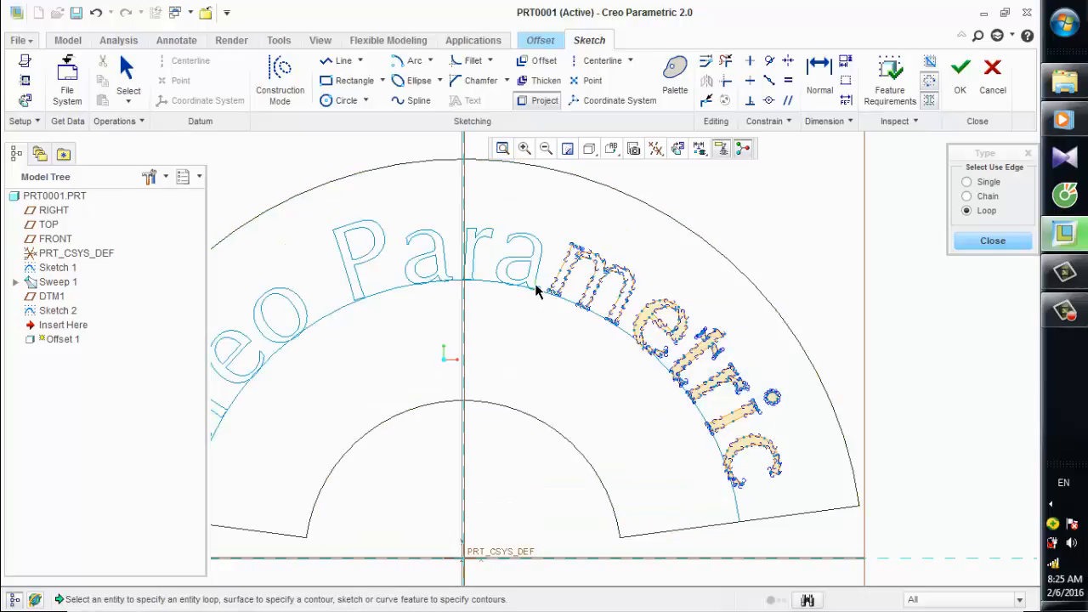
left_click(530, 281)
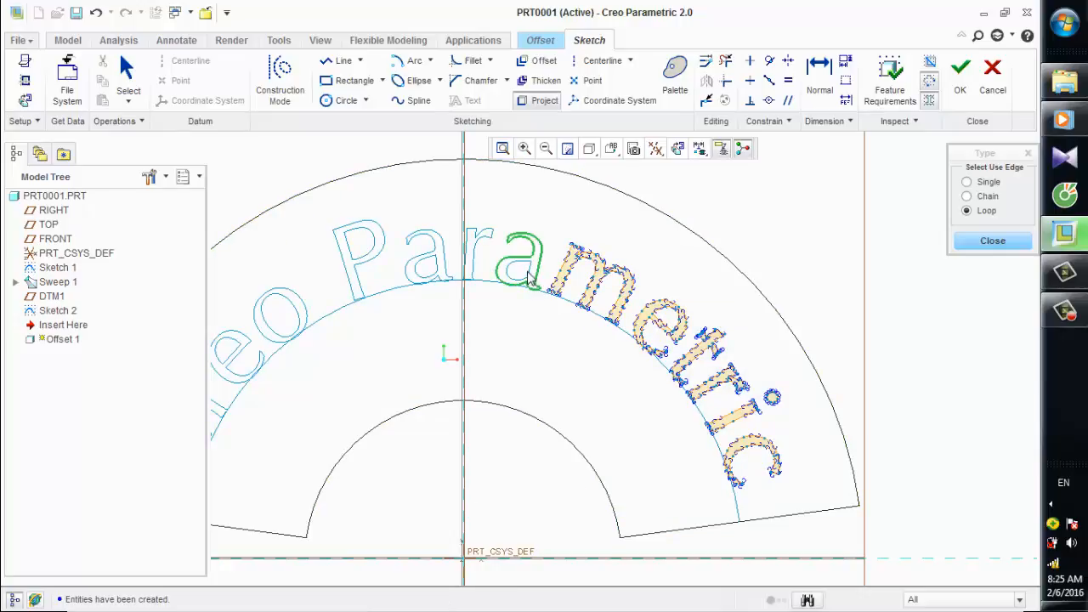
left_click(527, 276)
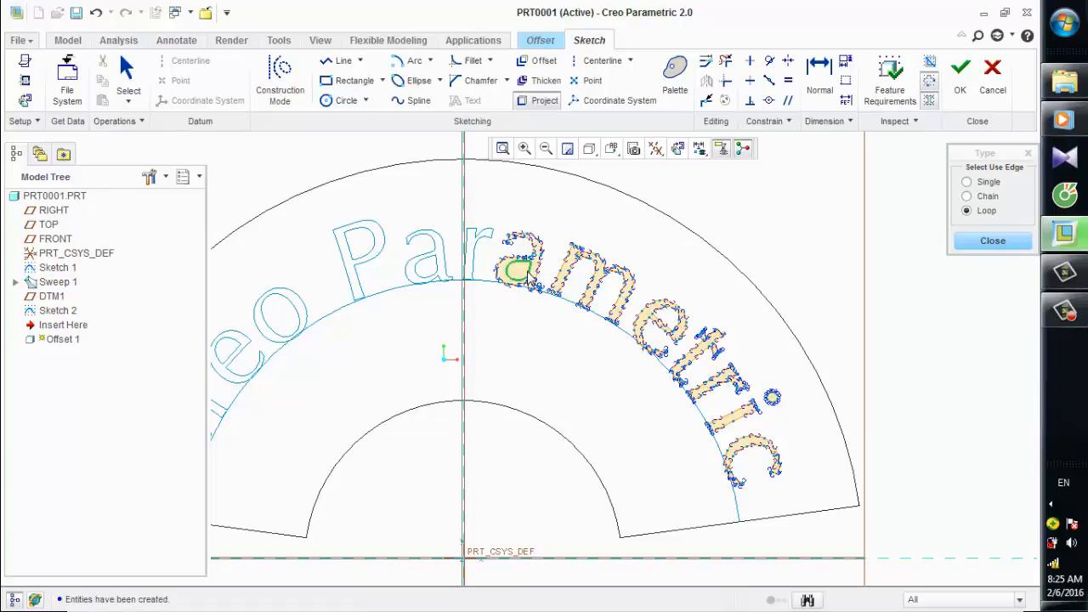
left_click(474, 262)
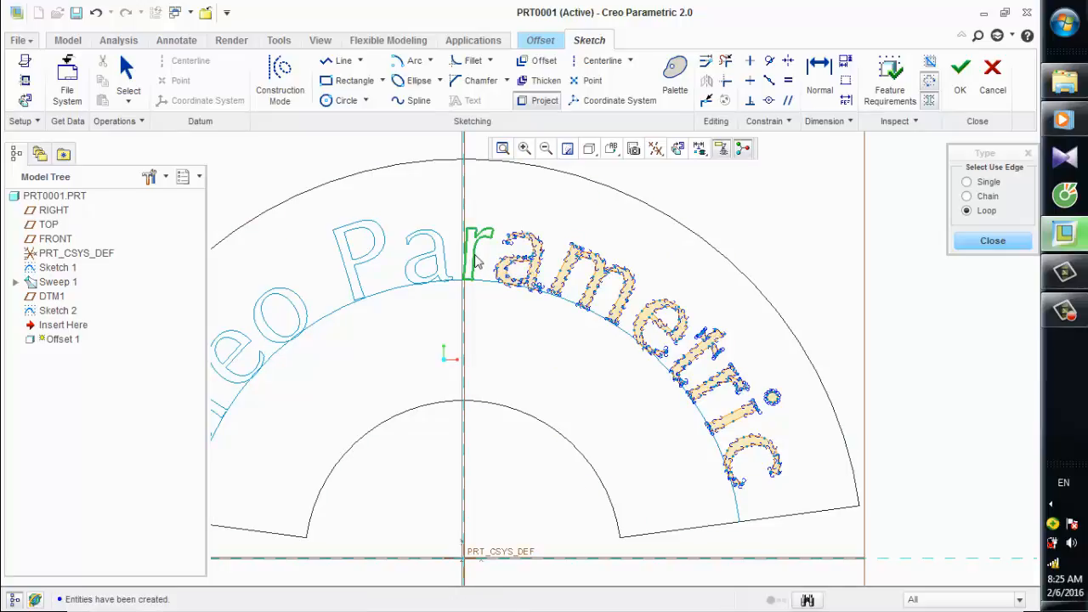
left_click(440, 249)
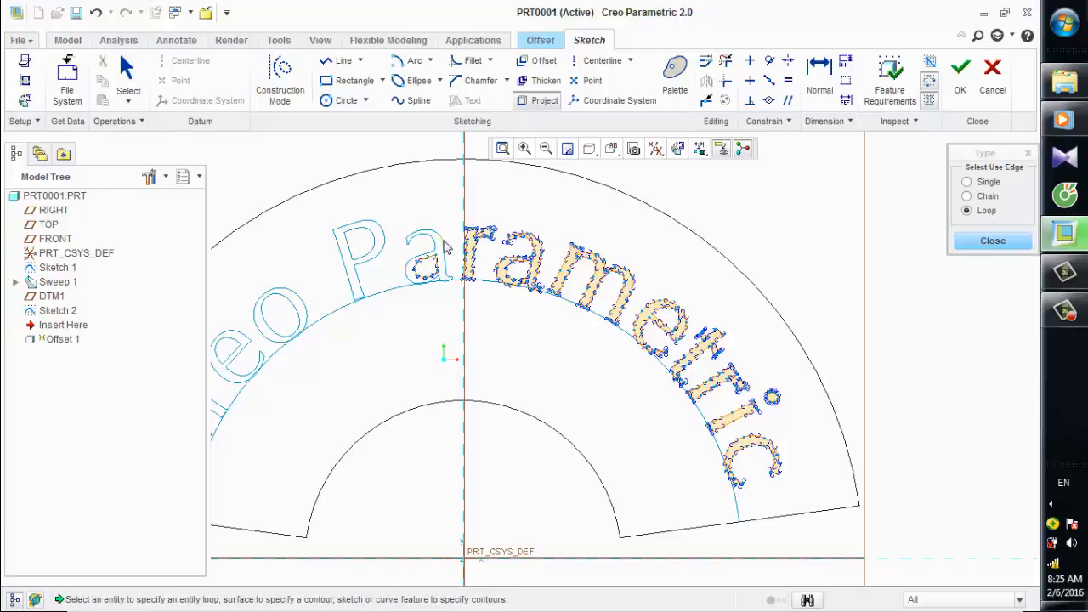
left_click(445, 246)
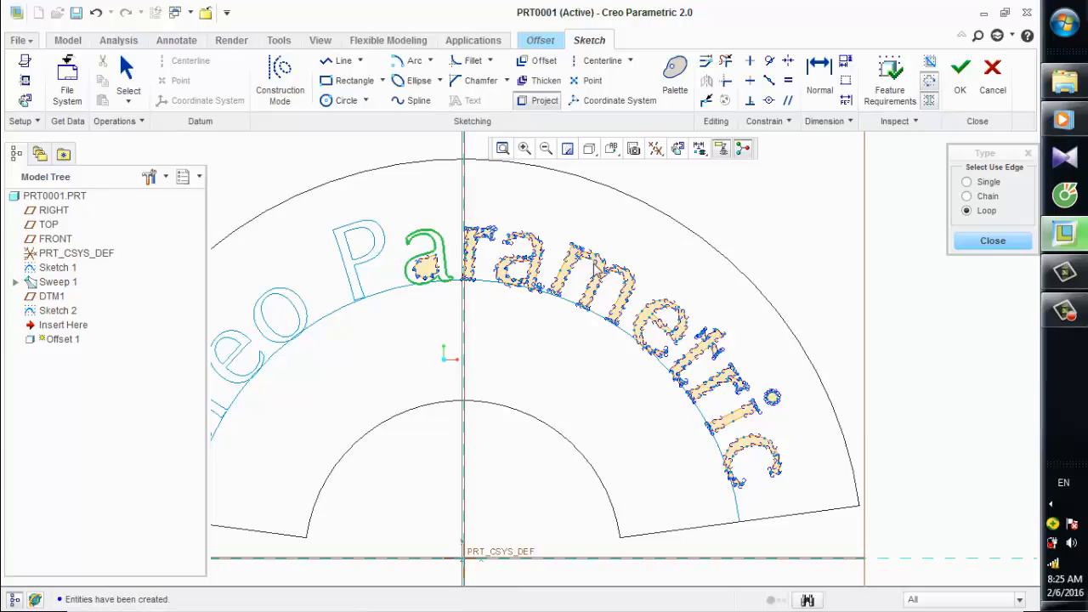
Project the outer and inner loops of the P in "Parametric".
scroll(595, 267, "up", 3)
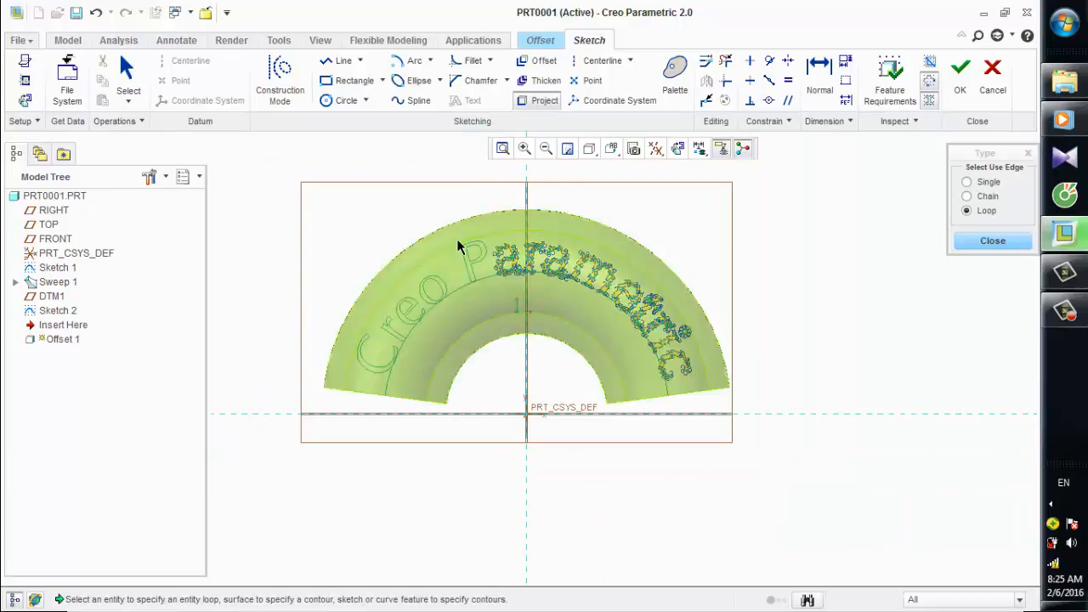
scroll(459, 246, "down", 3)
left_click(479, 266)
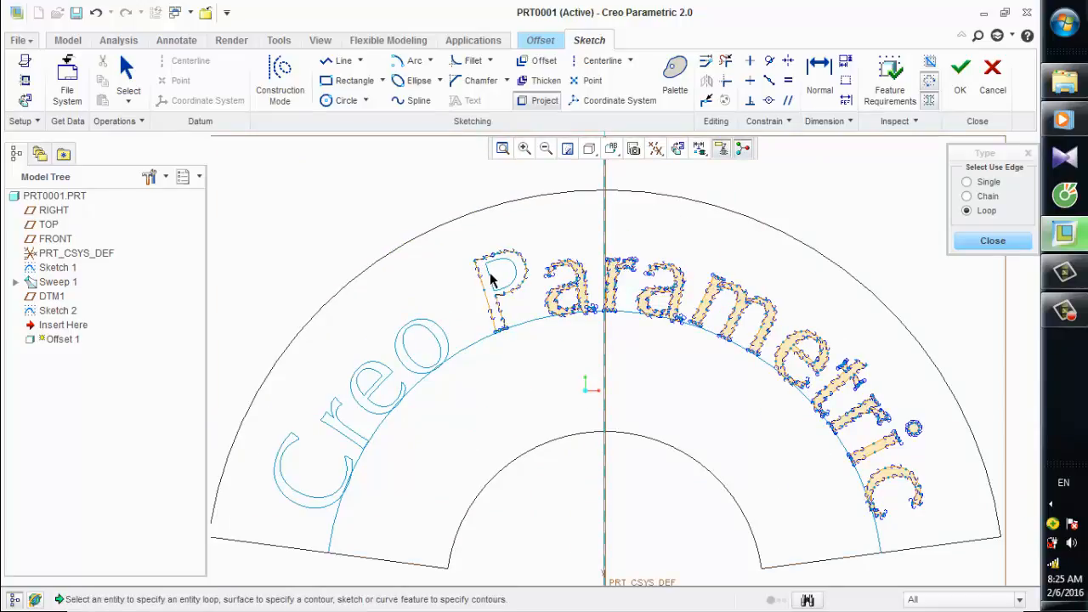
left_click(491, 279)
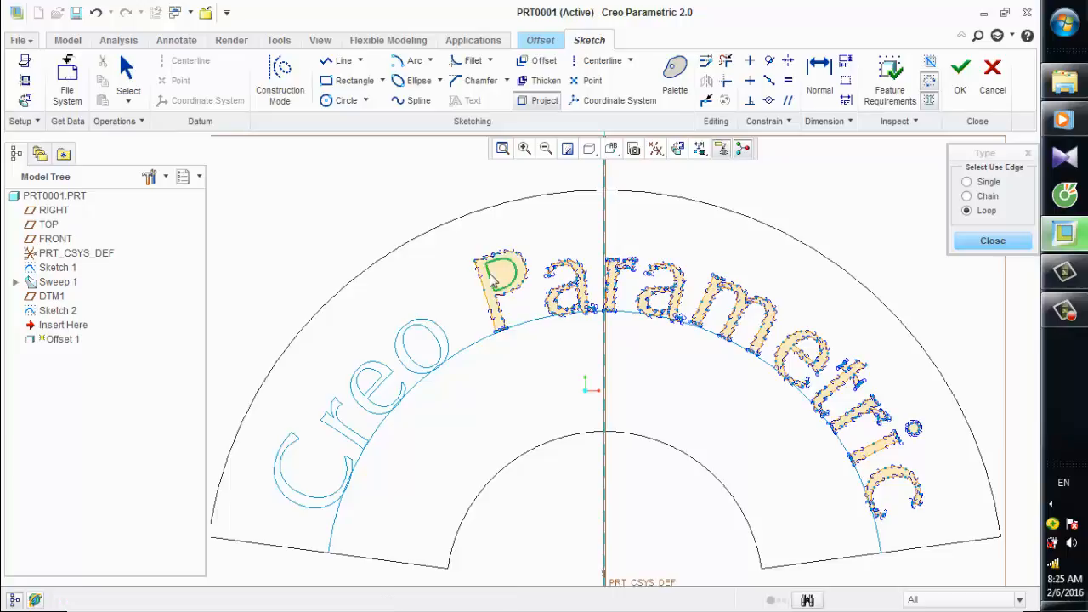
Project the loops of the o, e, r and C in "Creo", including the inner loops, and accept the sketch.
left_click(438, 340)
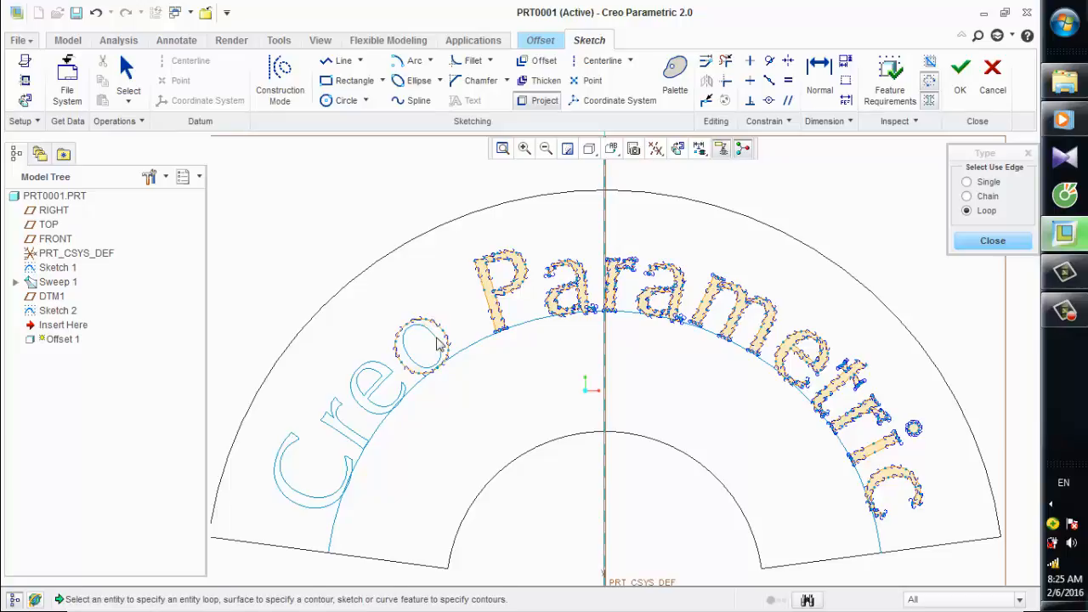
left_click(438, 347)
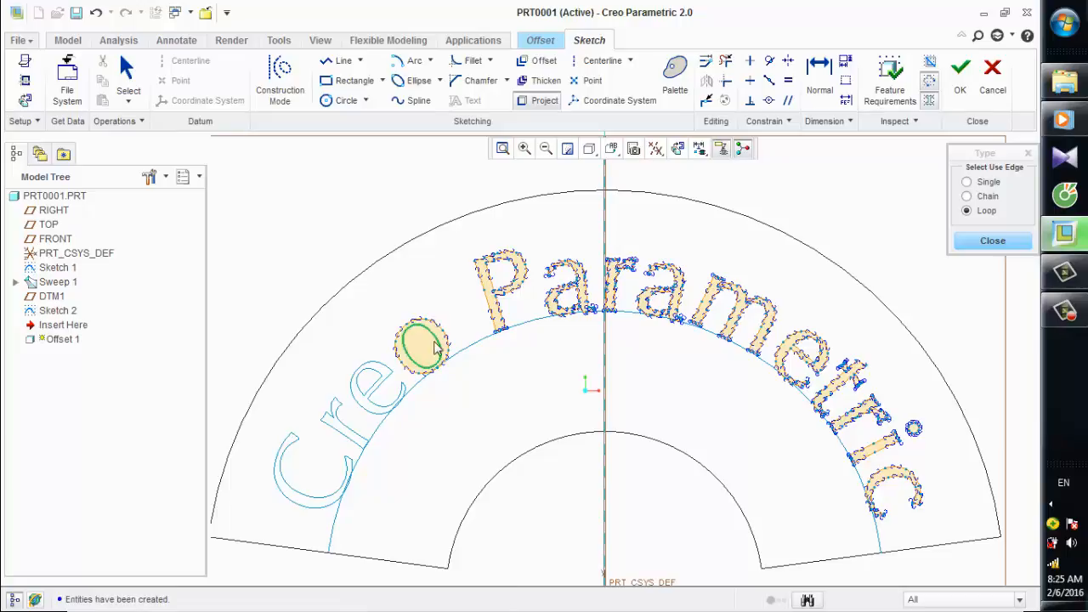
left_click(393, 377)
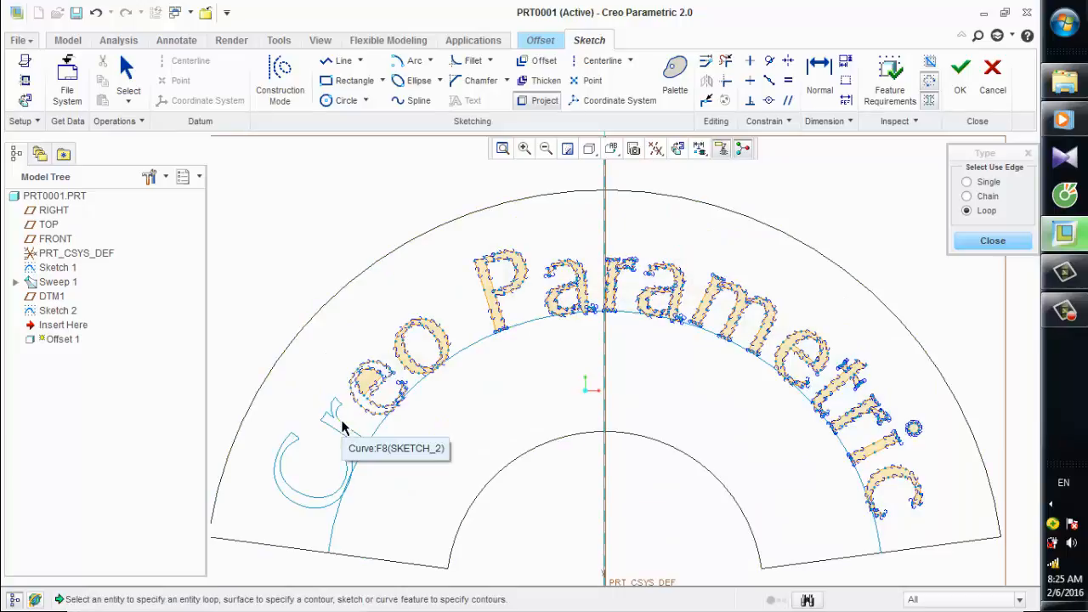
left_click(343, 421)
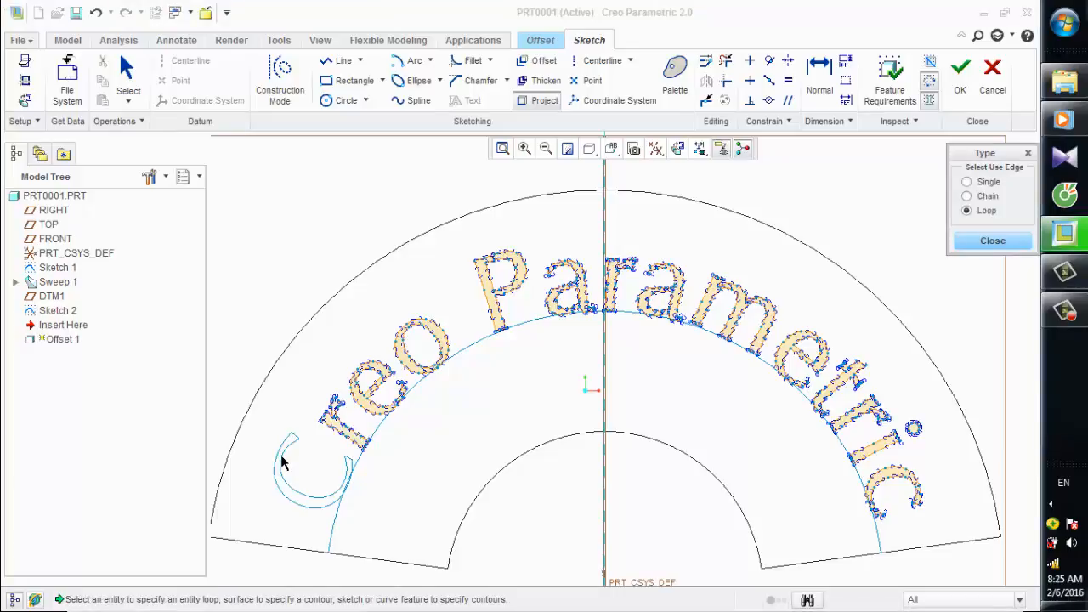
left_click(281, 461)
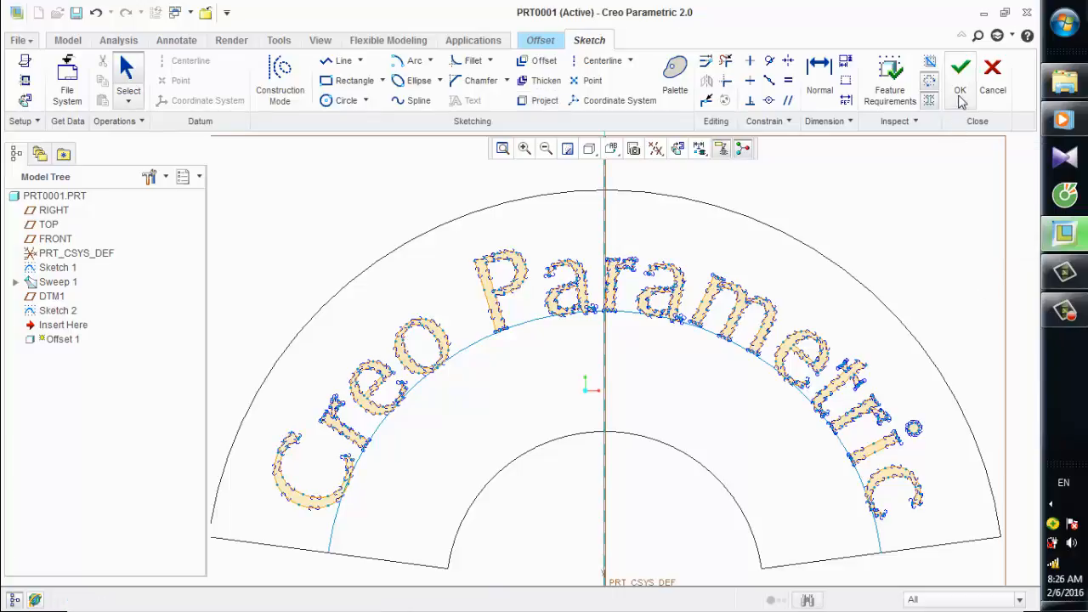
left_click(962, 97)
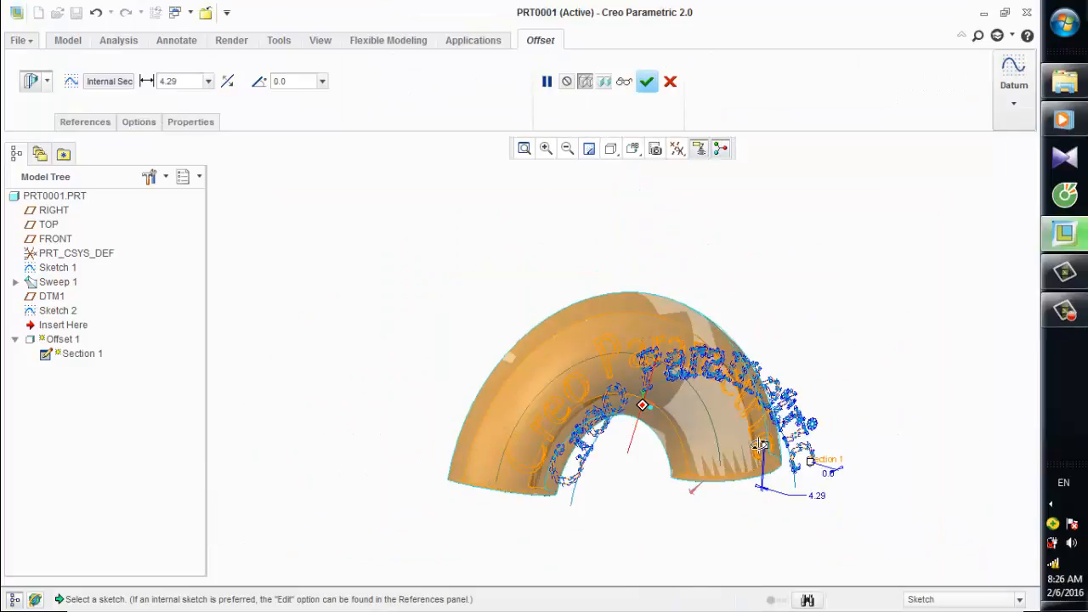
Set the offset distance to 5 and complete the Offset feature.
left_click(195, 86)
type("5")
key("Return")
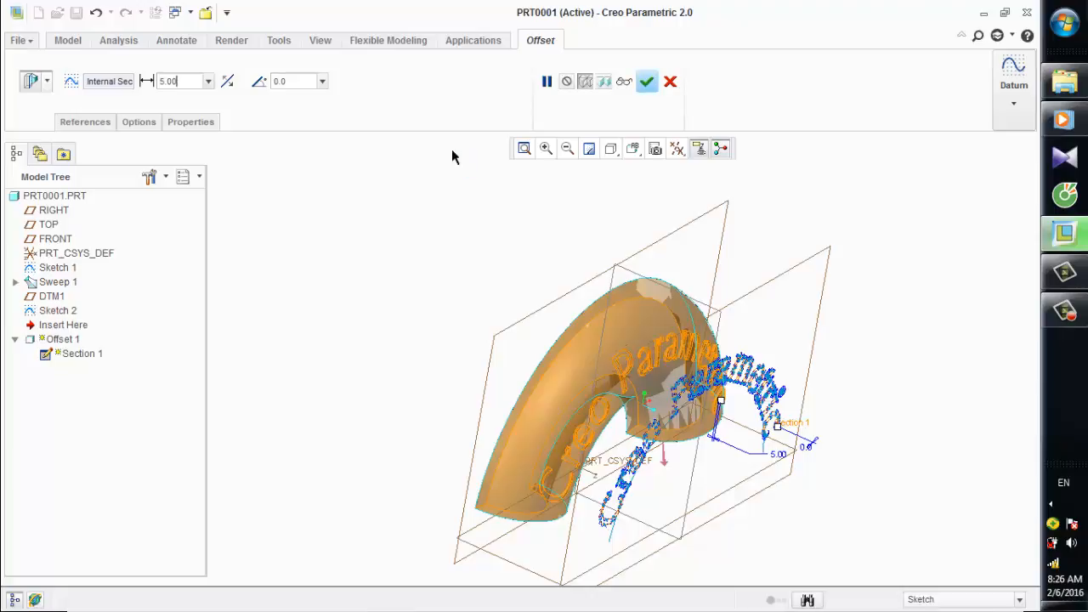
left_click(647, 82)
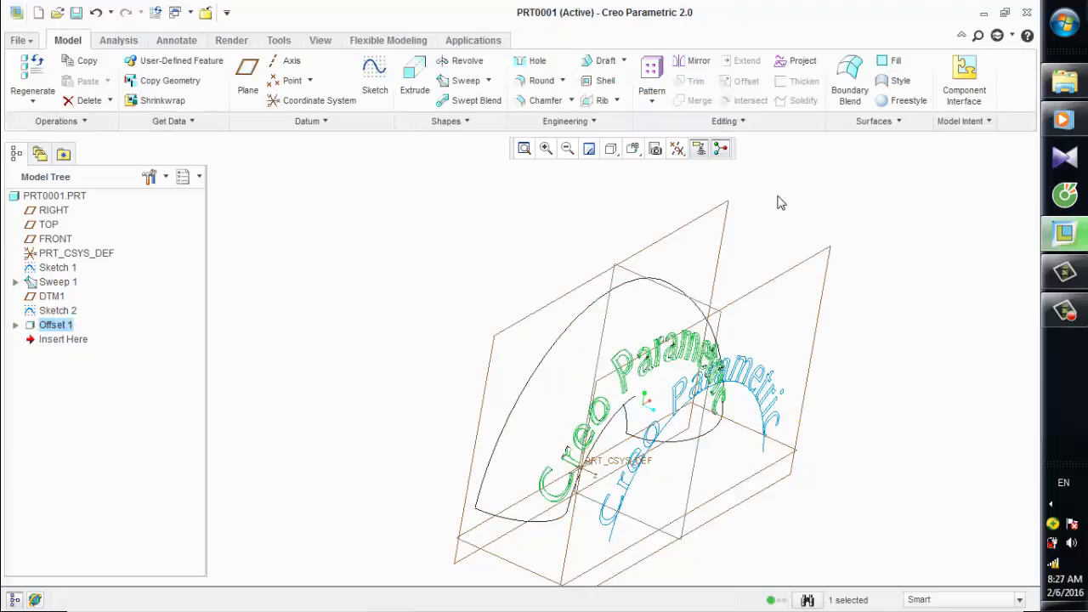
Hide Sketch 2, the flat text sketch in front of the pipe.
left_click(44, 312)
right_click(44, 312)
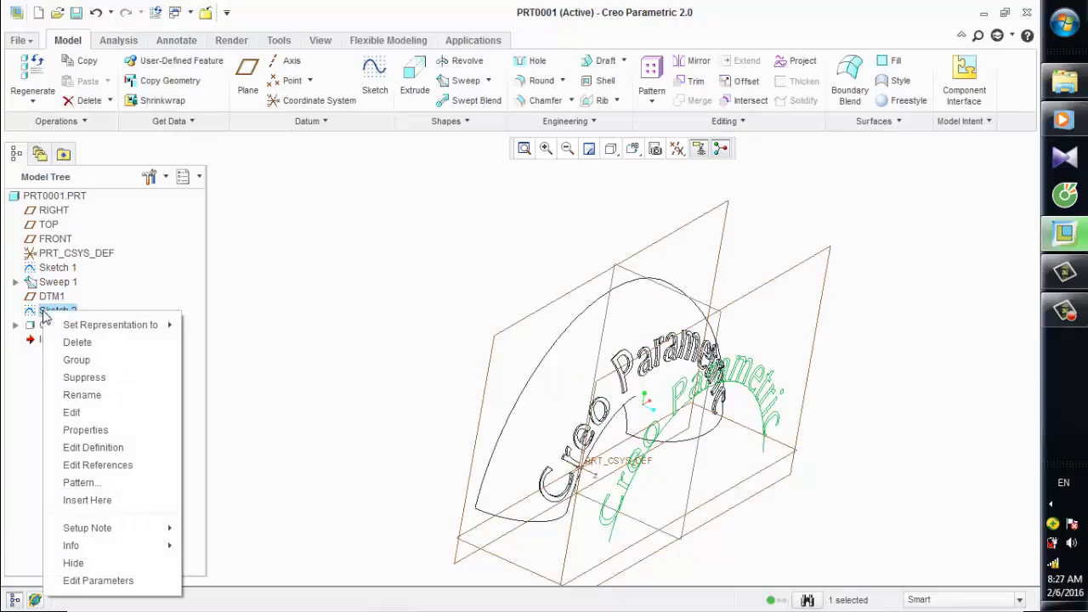
left_click(74, 563)
Turn off the display of all datum entities and show the model as Shading With Edges.
middle_click_drag(623, 363, 597, 350)
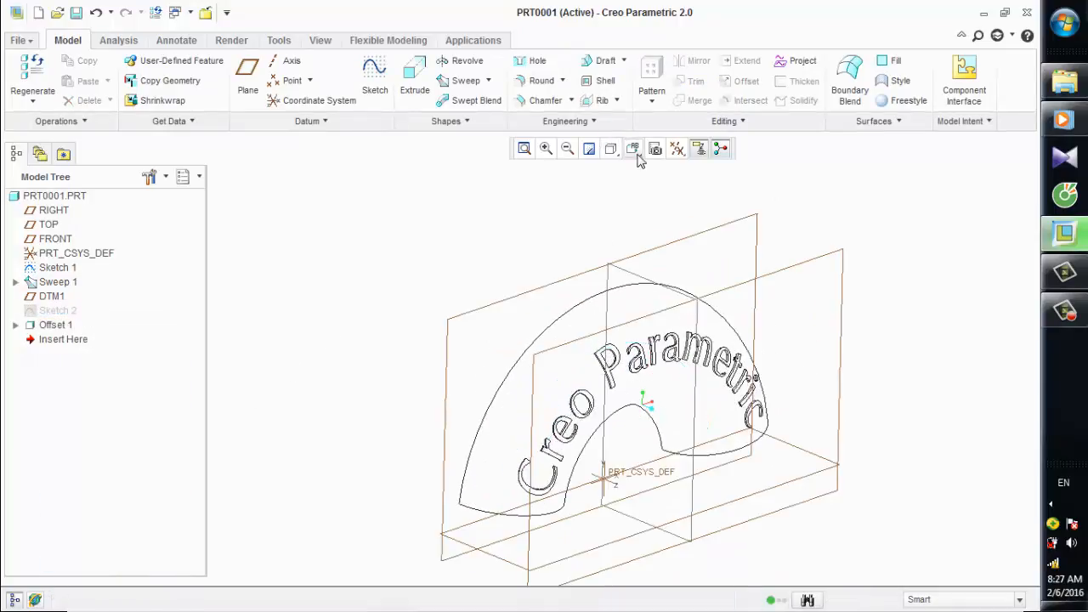
left_click(677, 149)
left_click(707, 177)
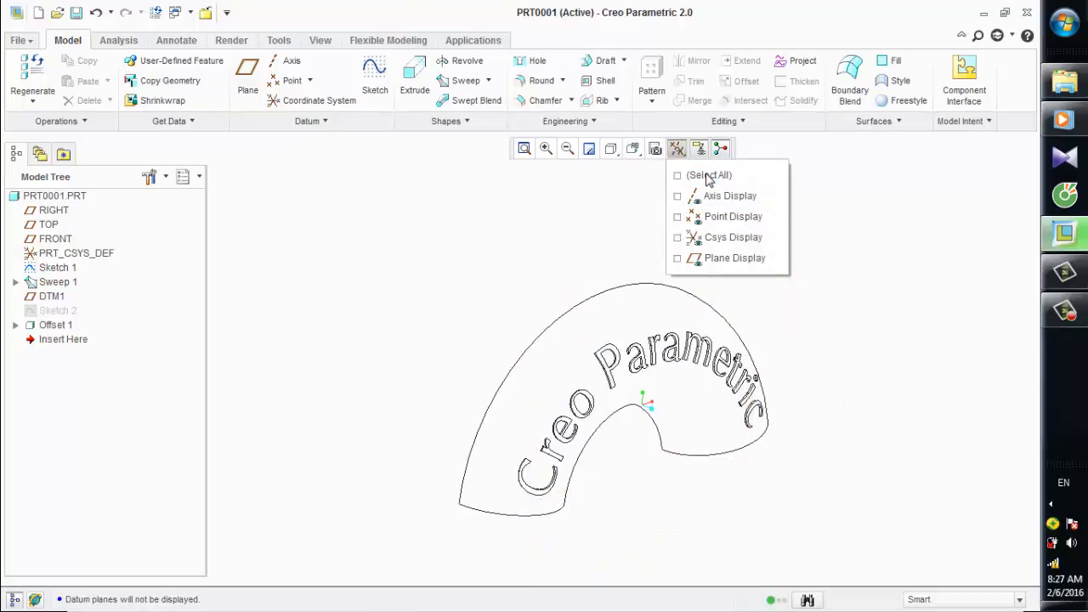
left_click(612, 151)
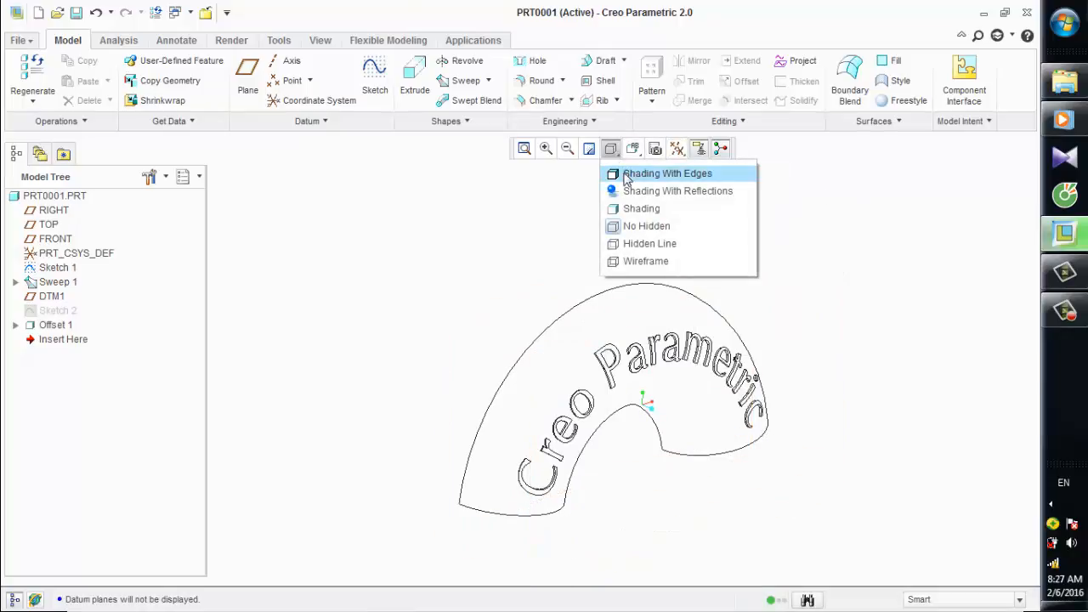
left_click(643, 174)
mouse_move(722, 275)
middle_mouse_down()
mouse_move(677, 300)
mouse_move(762, 323)
mouse_move(760, 239)
middle_mouse_up()
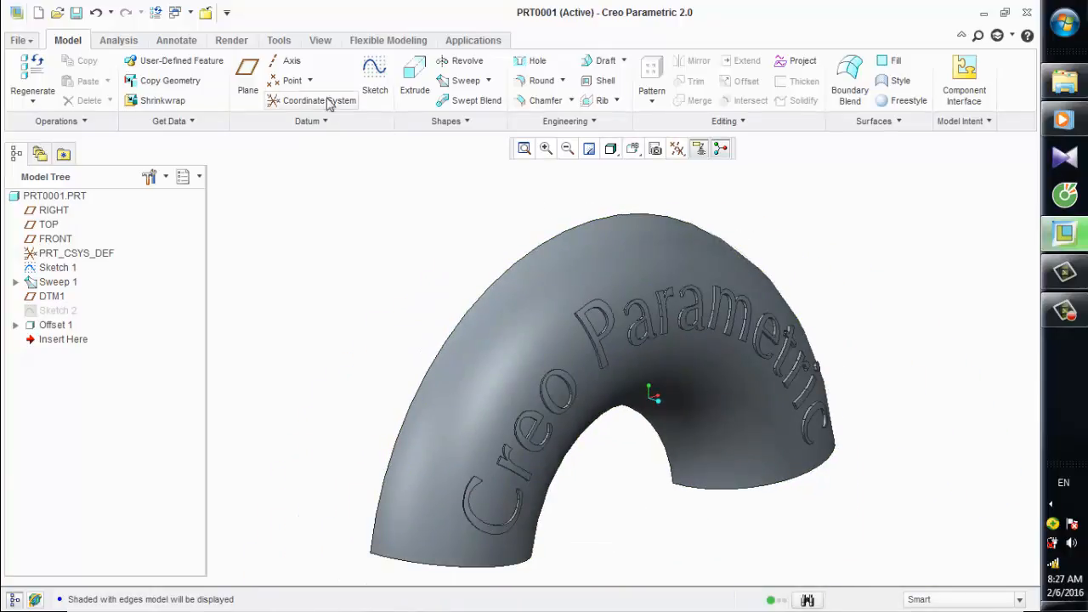
Apply the red appearance from My Appearances to the top faces of the offset "Creo Parametric" letters.
left_click(233, 41)
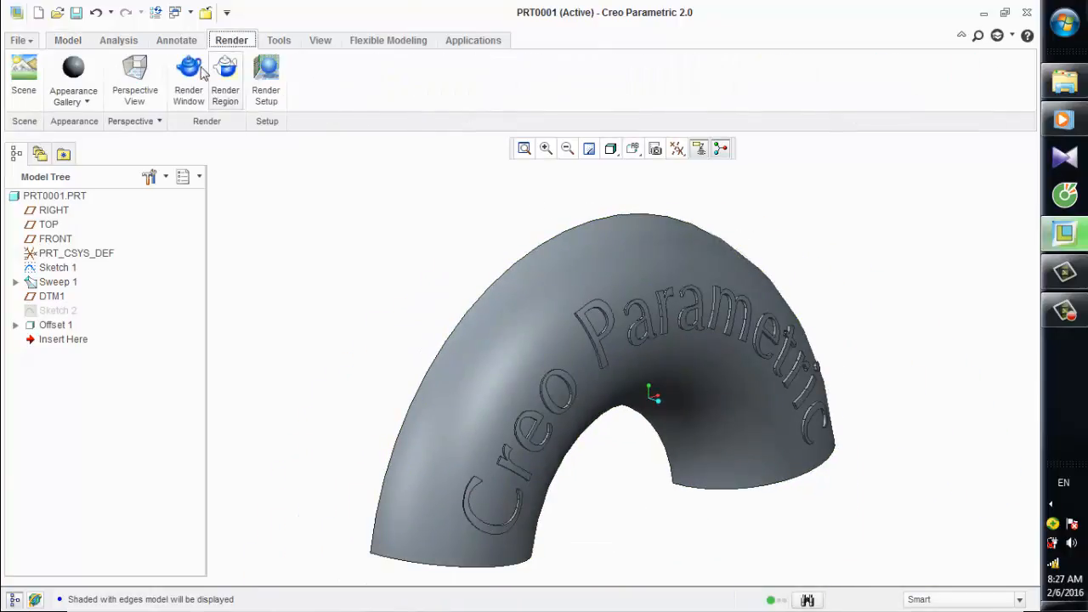
left_click(73, 93)
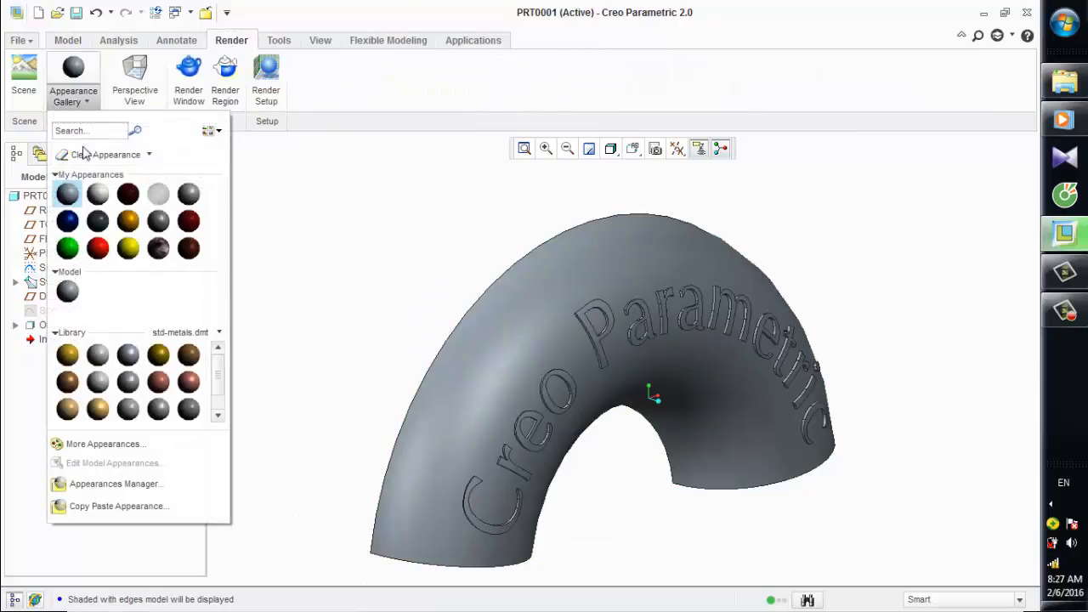
left_click(100, 247)
scroll(680, 353, "up", 2)
scroll(672, 358, "up", 2)
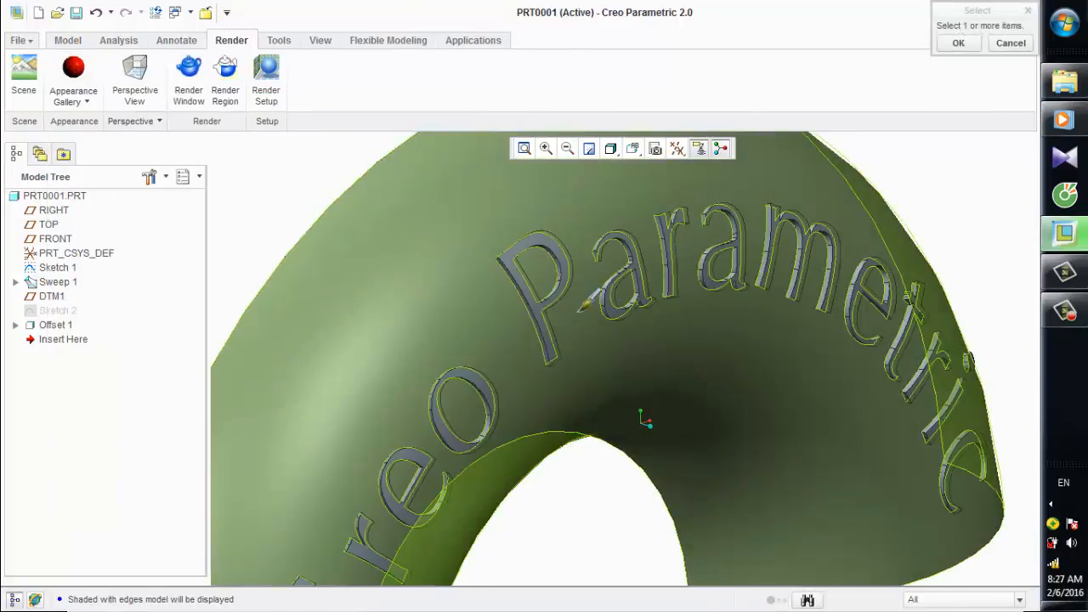
left_click(574, 306)
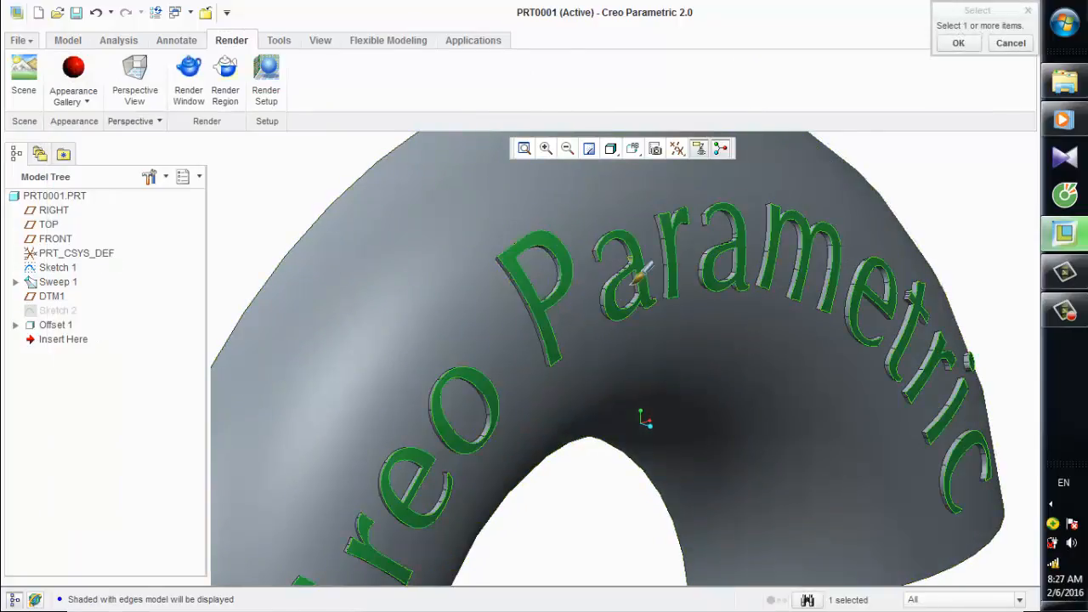
scroll(642, 272, "down", 2)
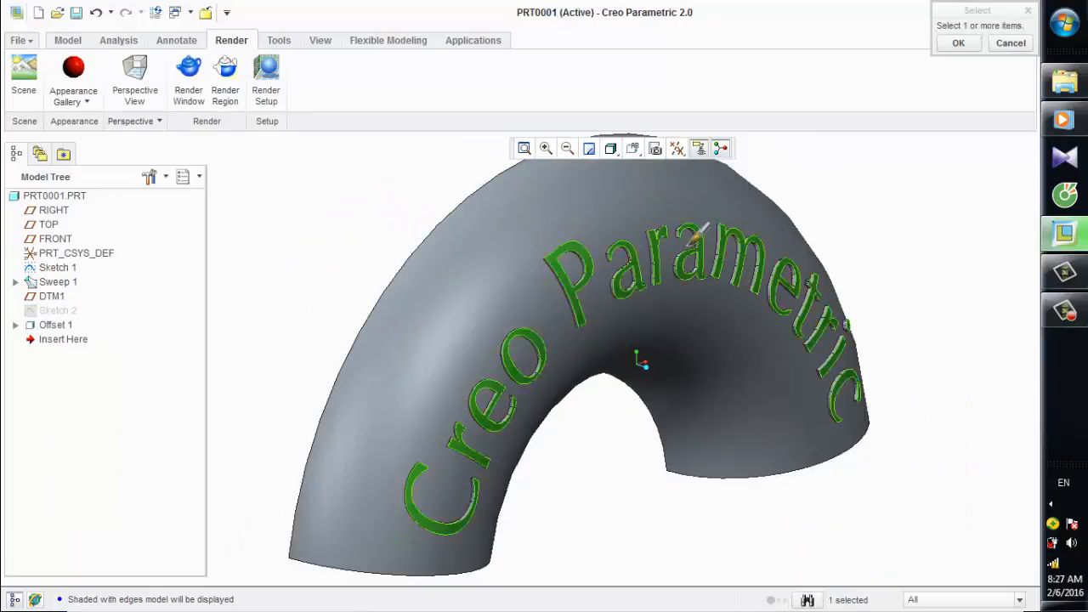
left_click(957, 43)
scroll(842, 234, "up", 2)
scroll(836, 240, "down", 3)
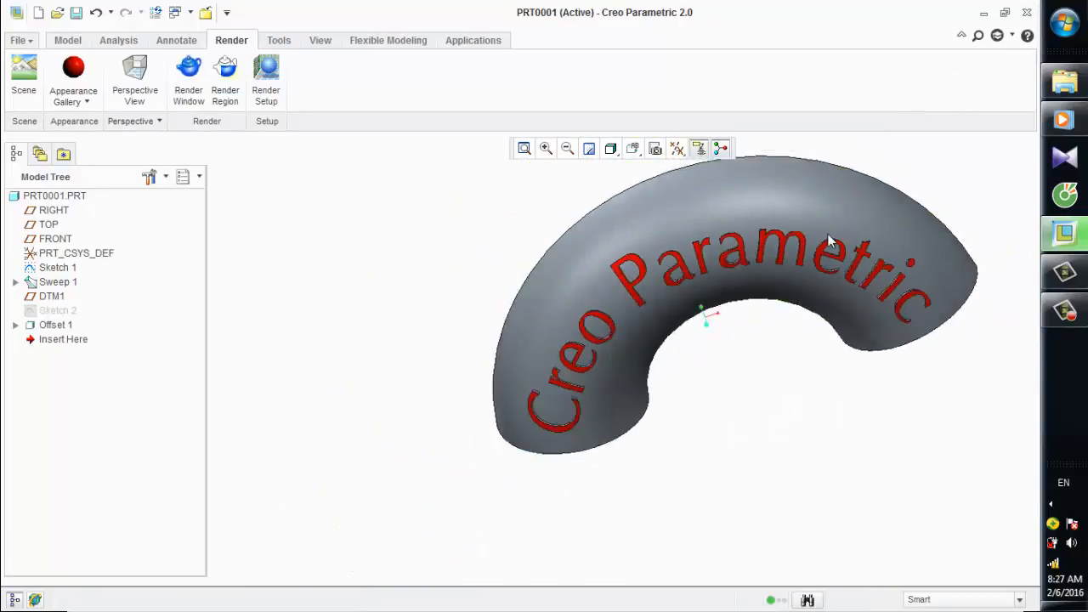
mouse_move(828, 236)
middle_mouse_down()
mouse_move(856, 173)
mouse_move(802, 197)
mouse_move(829, 198)
middle_mouse_up()
scroll(809, 205, "up", 3)
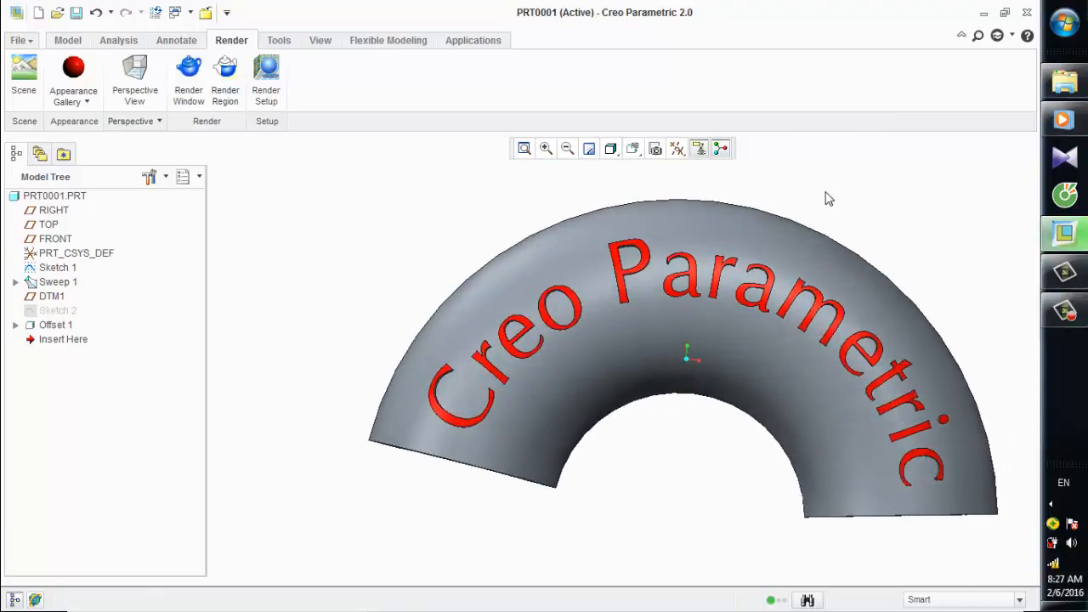